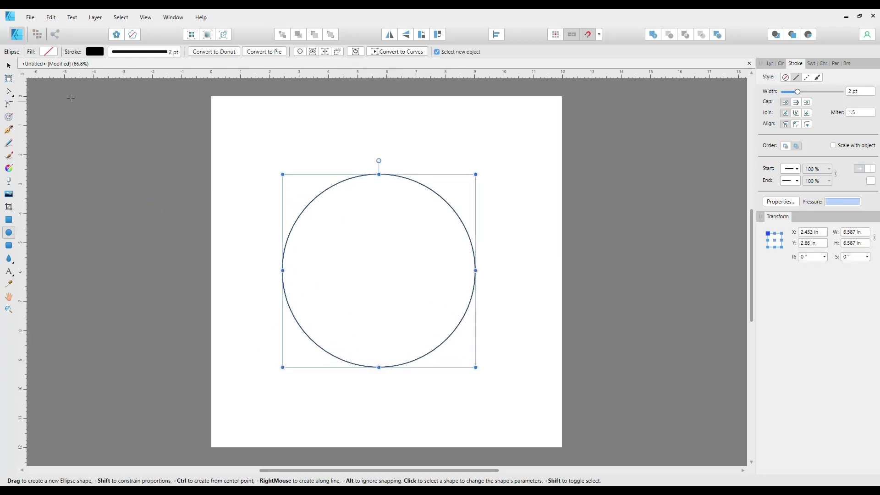
- Nudge the large circle slightly upward and draw a small circle about 1.35 in wide near its centre
{"action": "left_click", "coordinate": [9, 66]}
{"action": "mouse_move", "coordinate": [418, 187]}
{"action": "left_mouse_down"}
{"action": "mouse_move", "coordinate": [428, 180]}
{"action": "mouse_move", "coordinate": [418, 185]}
{"action": "left_mouse_up"}
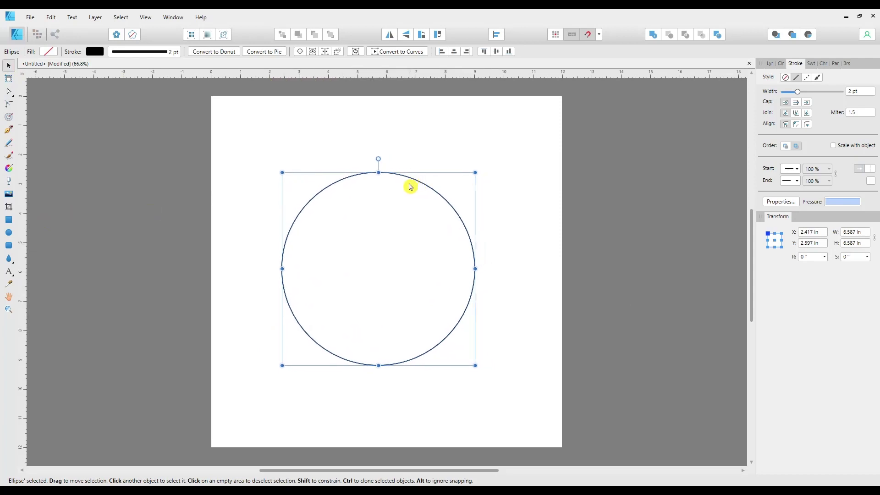
{"action": "left_click", "coordinate": [9, 232]}
{"action": "left_click_drag", "start_coordinate": [357, 249], "coordinate": [398, 289]}
- Centre the two circles on each other horizontally and vertically, aligned to the selection bounds
{"action": "left_click", "coordinate": [8, 65]}
{"action": "left_click_drag", "start_coordinate": [196, 138], "coordinate": [527, 403]}
{"action": "left_click", "coordinate": [496, 35]}
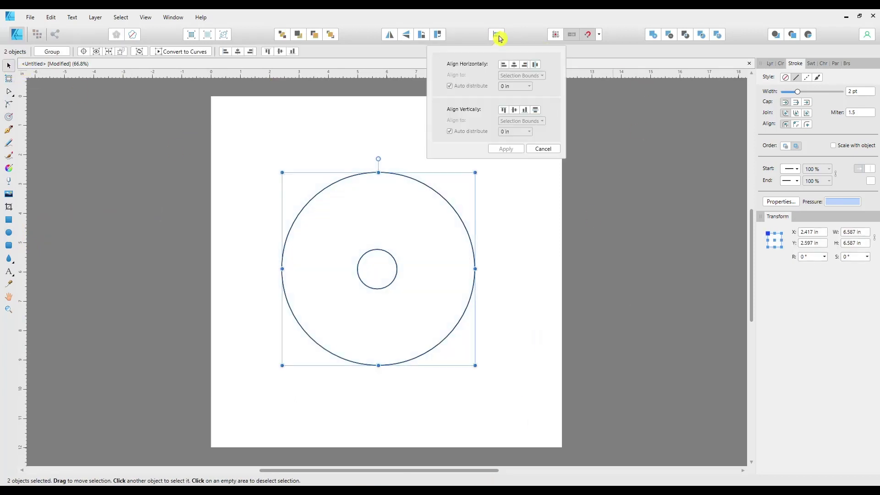
{"action": "left_click", "coordinate": [514, 65]}
{"action": "left_click", "coordinate": [515, 111]}
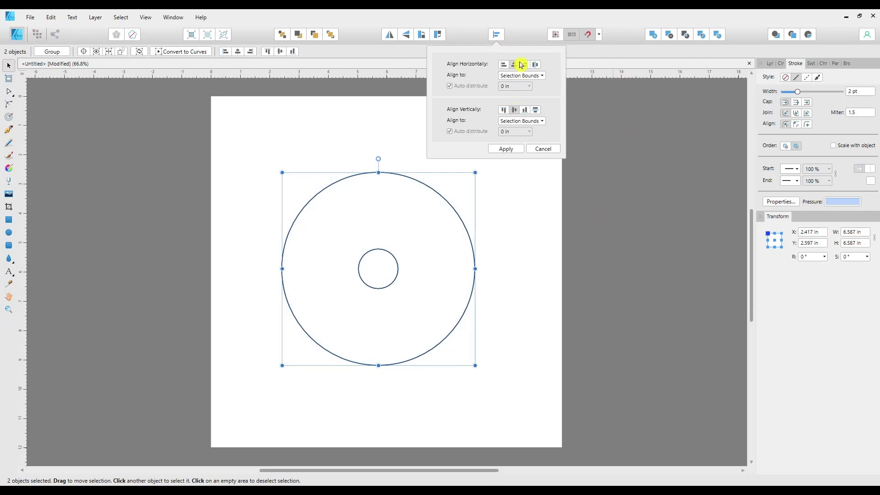
{"action": "left_click", "coordinate": [506, 150]}
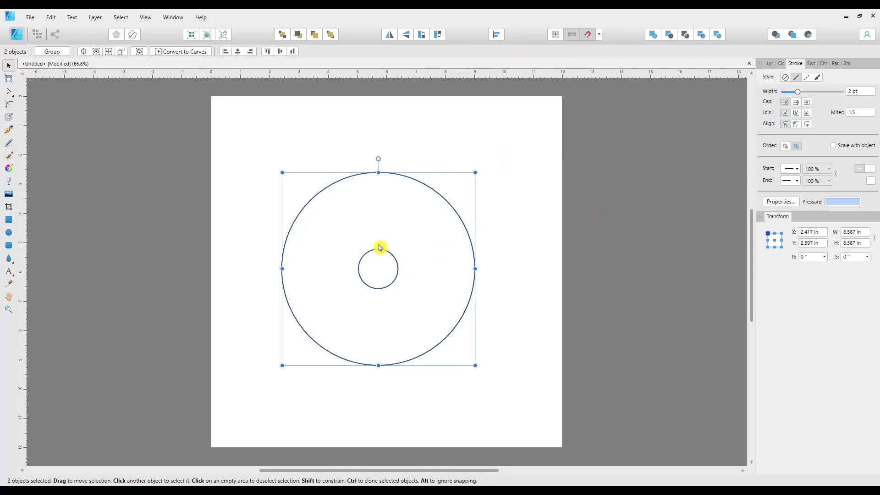
{"action": "left_click", "coordinate": [97, 266]}
- Draw a tear shape about 0.58 in wide and 1.16 in high with the Tear Tool, directly above the small circle
{"action": "left_click", "coordinate": [10, 260]}
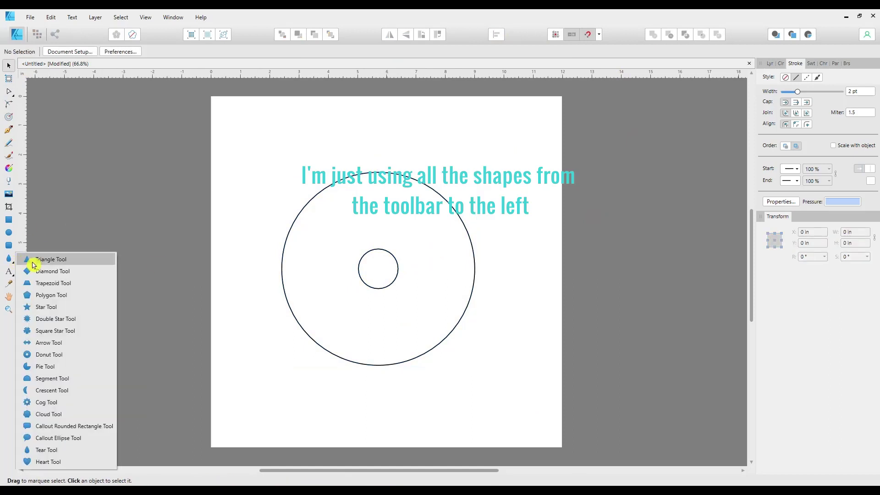
{"action": "left_click_drag", "start_coordinate": [367, 205], "coordinate": [397, 251]}
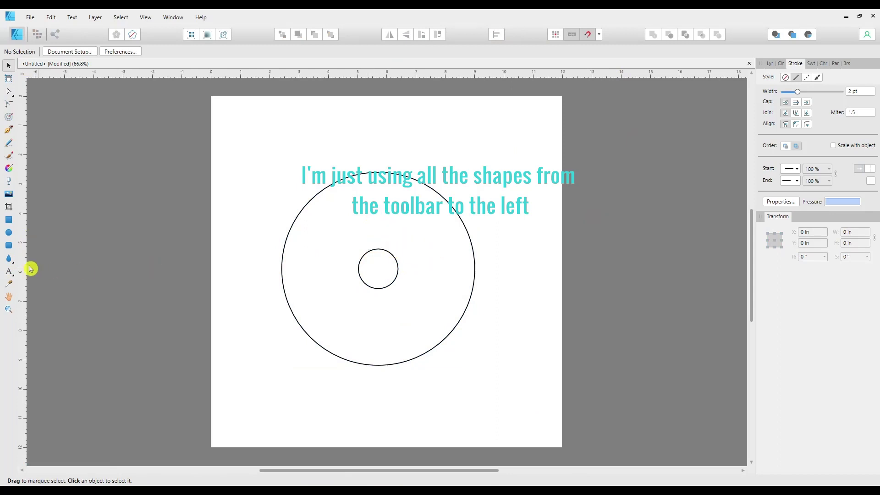
{"action": "left_click", "coordinate": [9, 262]}
{"action": "left_click_drag", "start_coordinate": [371, 214], "coordinate": [386, 249]}
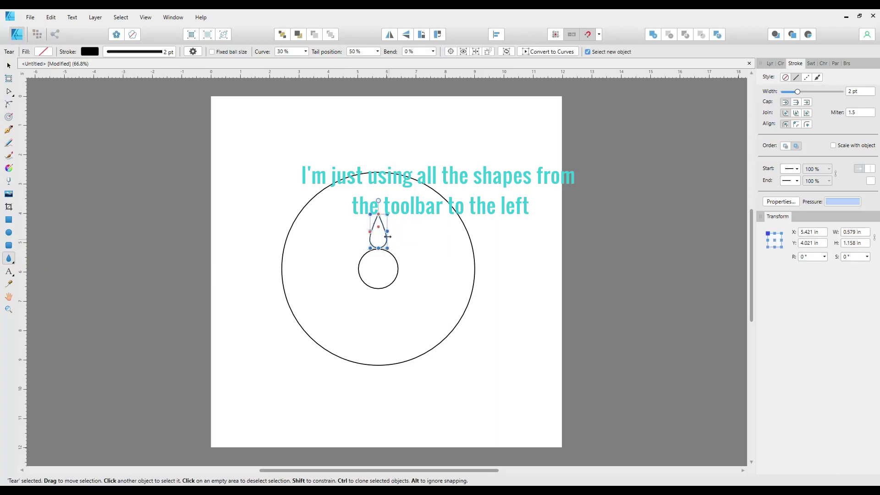
- Move the tear shape below the small circle so its tip meets the circle's lower edge
{"action": "key", "text": "ctrl+plus"}
{"action": "key", "text": "ctrl+plus"}
{"action": "key", "text": "ctrl+plus"}
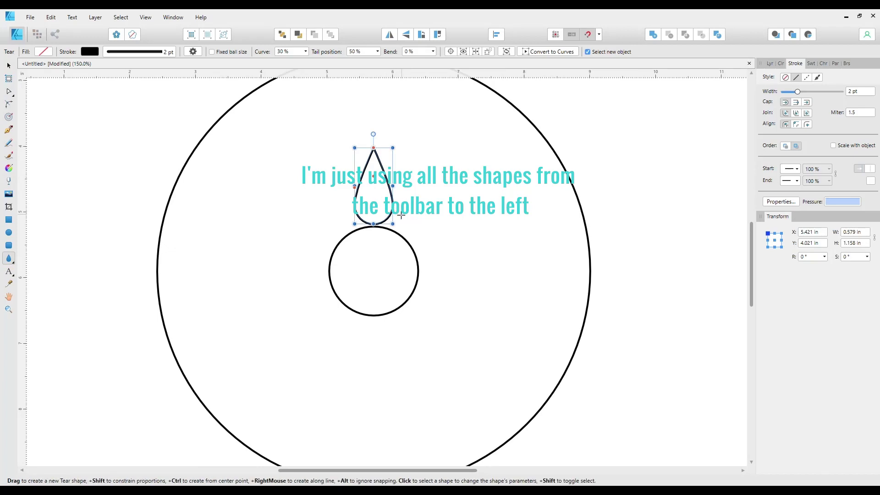
{"action": "key", "text": "v"}
{"action": "left_click_drag", "start_coordinate": [396, 208], "coordinate": [393, 377]}
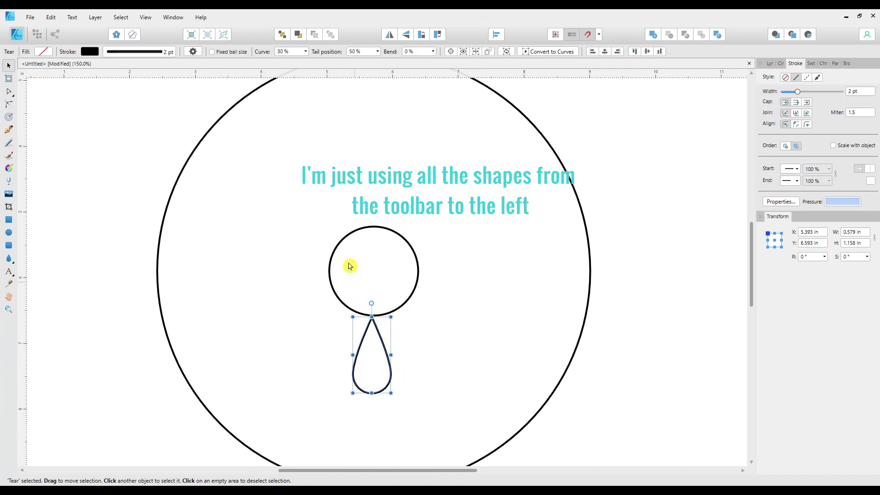
- Align the tear and the small circle on their horizontal centres
{"action": "left_click", "coordinate": [292, 214]}
{"action": "left_click_drag", "start_coordinate": [293, 215], "coordinate": [464, 446]}
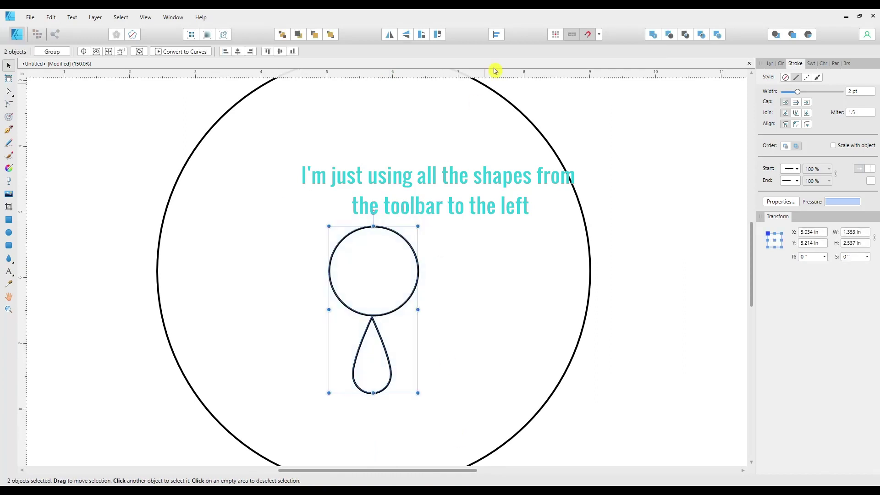
{"action": "left_click", "coordinate": [497, 36]}
{"action": "left_click", "coordinate": [515, 65]}
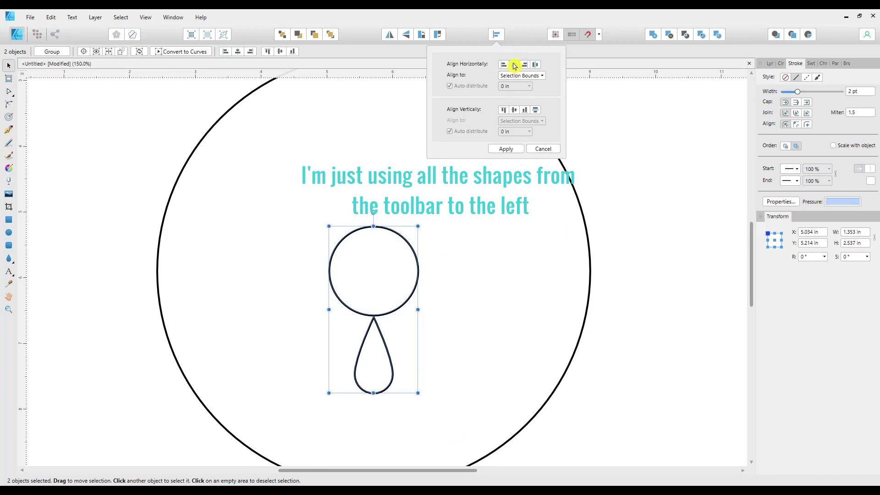
{"action": "left_click", "coordinate": [512, 151]}
{"action": "left_click", "coordinate": [449, 326]}
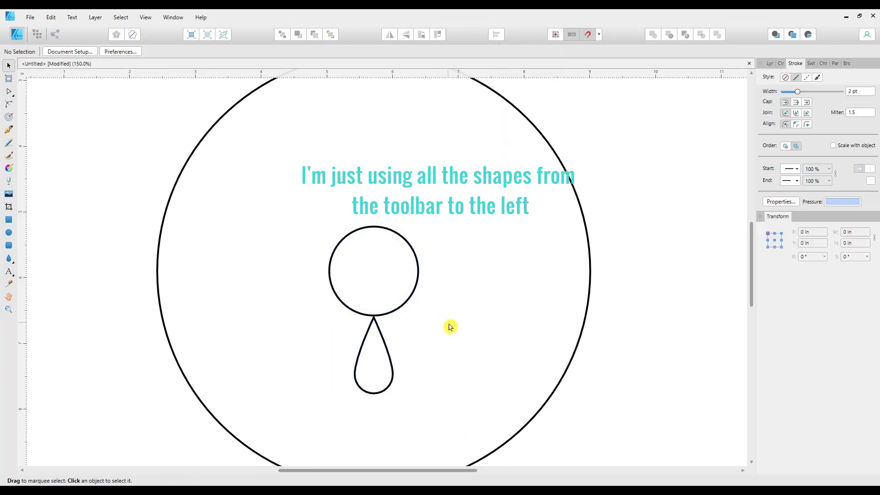
- Place a vertically flipped copy of the tear above the small circle, and a copy of both tears rotated 90° at its sides
{"action": "left_click", "coordinate": [386, 355]}
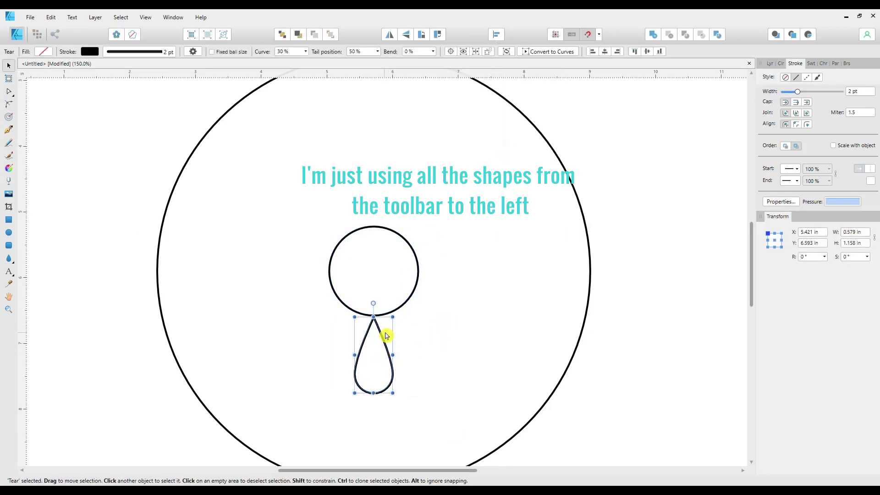
{"action": "left_click", "coordinate": [407, 36]}
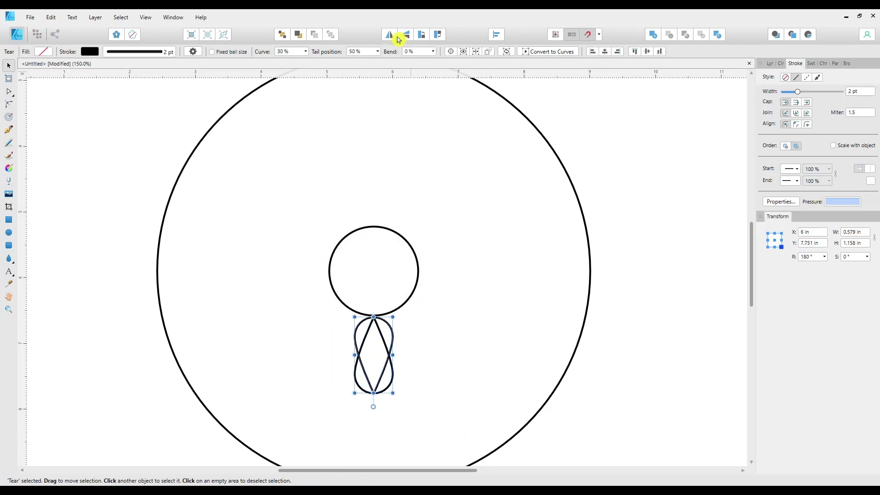
{"action": "left_click_drag", "start_coordinate": [396, 350], "coordinate": [400, 177]}
{"action": "left_click", "coordinate": [426, 207]}
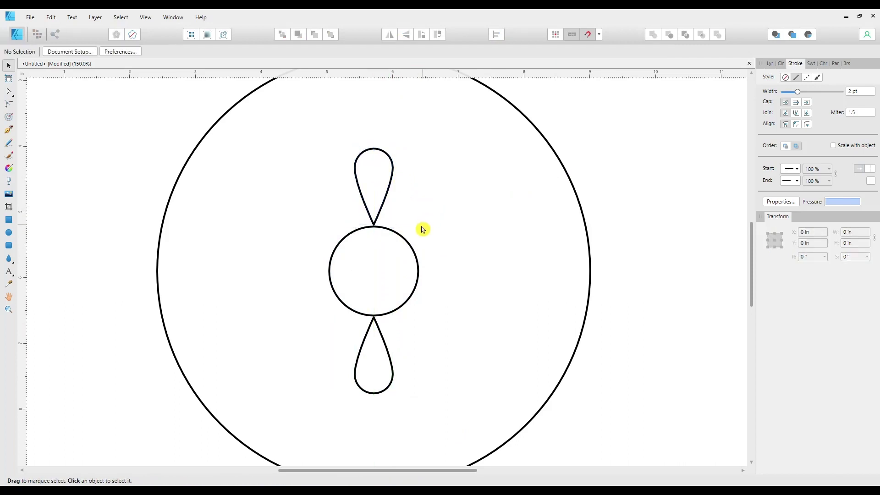
{"action": "left_click_drag", "start_coordinate": [330, 131], "coordinate": [410, 438]}
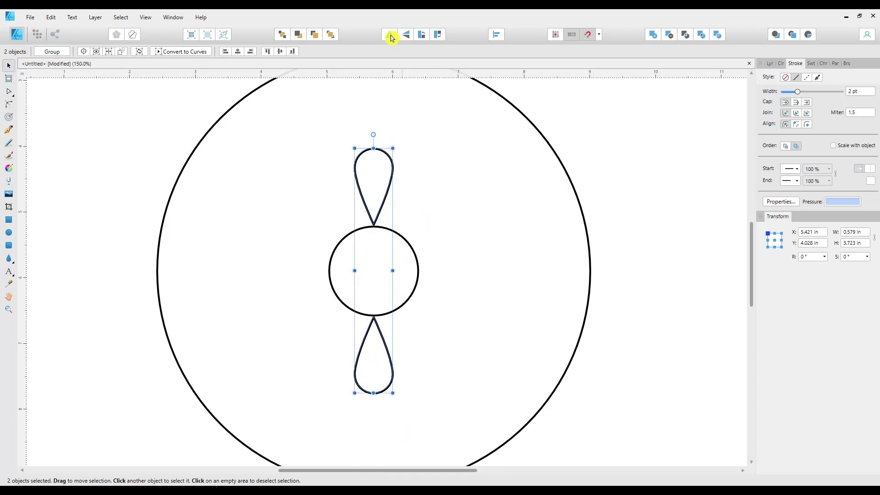
{"action": "left_click", "coordinate": [421, 35]}
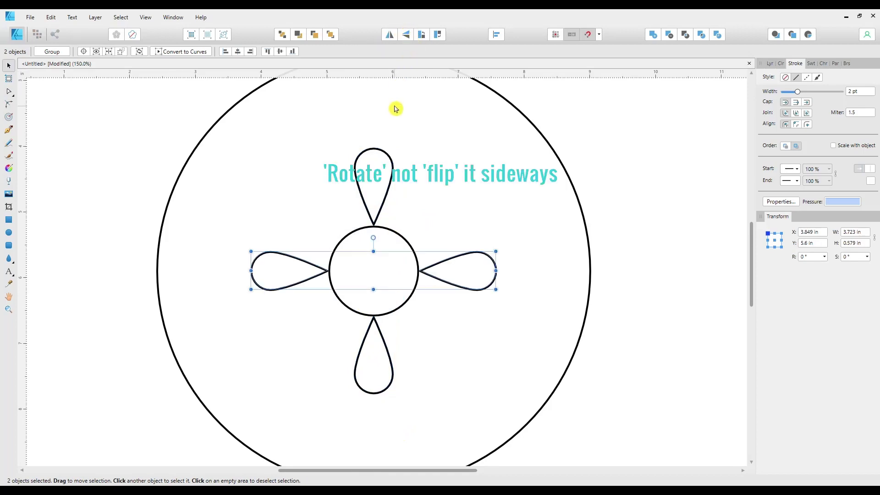
- Select the four tears without the centre circle and rotate a copy of them about 31° counterclockwise
{"action": "left_click", "coordinate": [226, 144]}
{"action": "left_click_drag", "start_coordinate": [227, 145], "coordinate": [527, 436]}
{"action": "left_click", "coordinate": [410, 244], "text": "shift"}
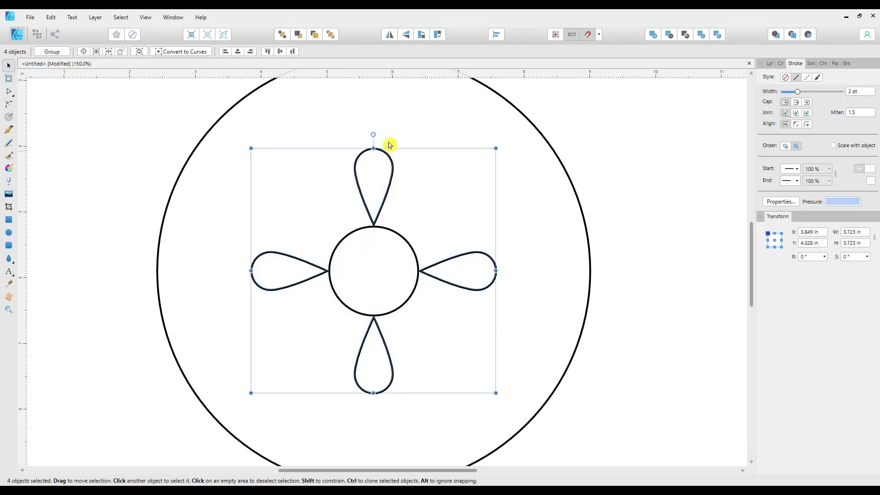
{"action": "left_click_drag", "start_coordinate": [371, 134], "coordinate": [297, 145]}
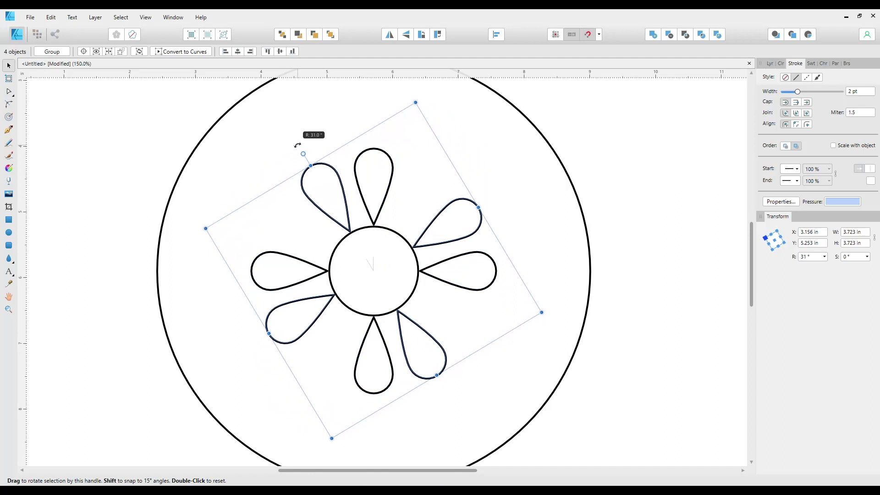
{"action": "left_click_drag", "start_coordinate": [297, 145], "coordinate": [295, 157]}
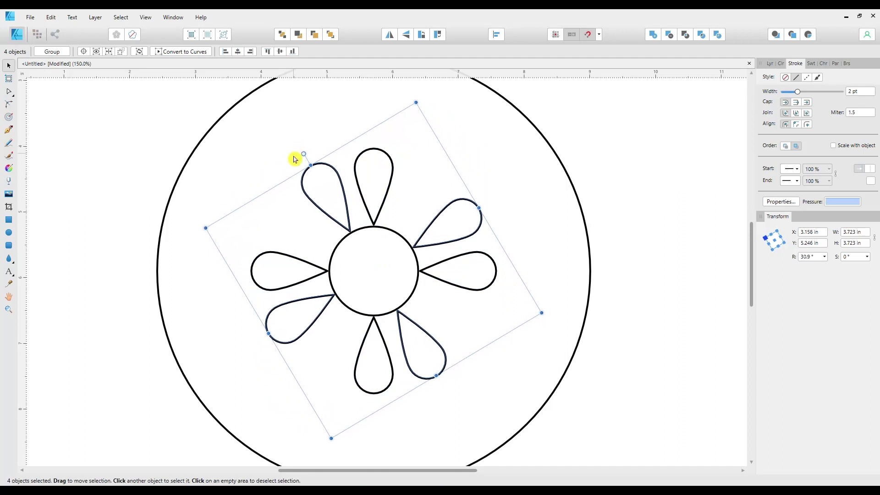
- Rotate another copy of the four tilted tears about 28° counterclockwise to fill the remaining gaps in the ring
{"action": "key", "text": "ctrl+v"}
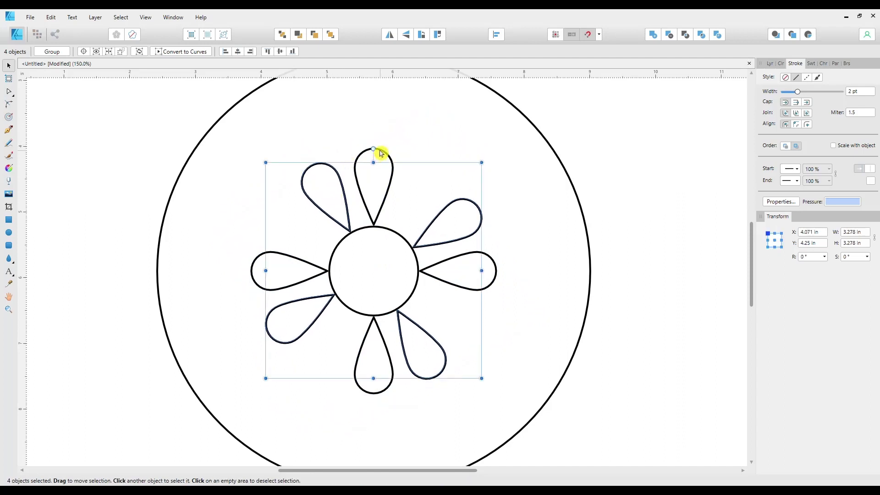
{"action": "left_click_drag", "start_coordinate": [373, 149], "coordinate": [315, 164]}
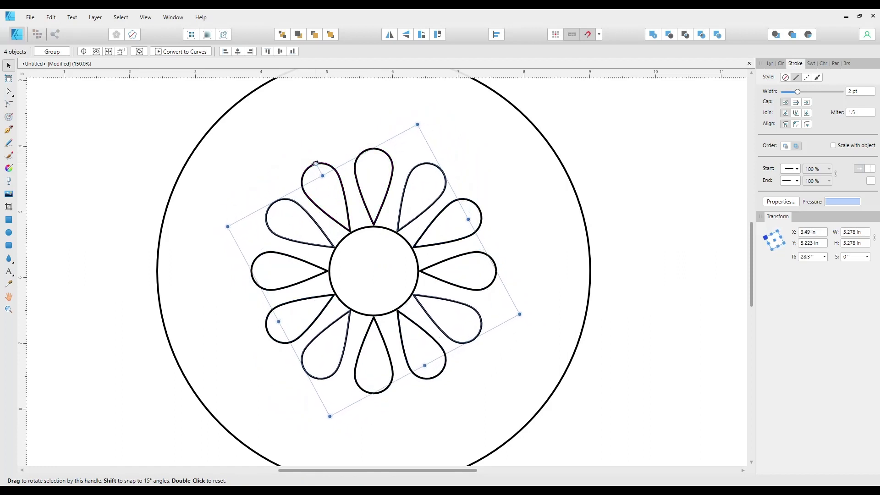
{"action": "left_click", "coordinate": [629, 144]}
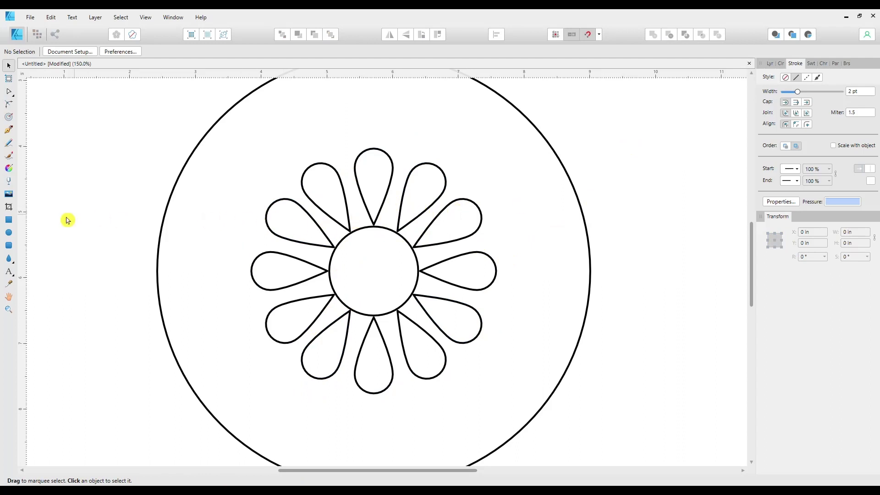
- Draw a segment shape about 0.33 in in size beside the petals with the Segment Tool and rotate it to about -69°
{"action": "left_click", "coordinate": [9, 234]}
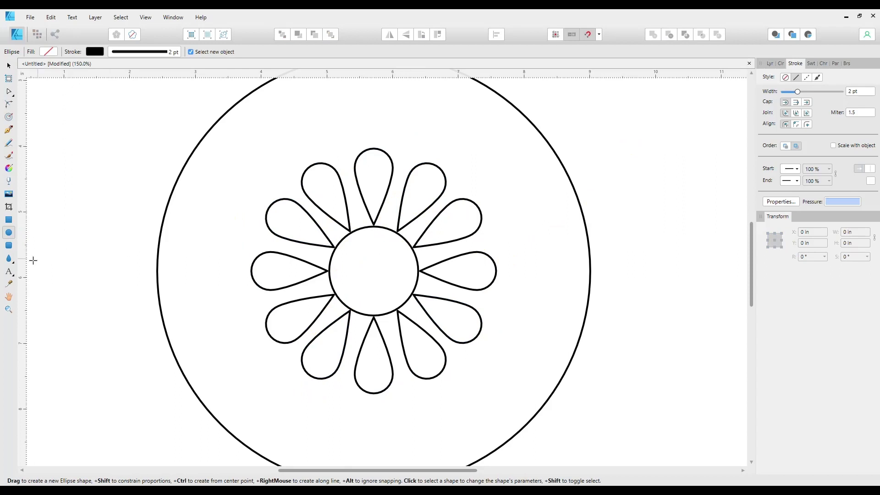
{"action": "left_click", "coordinate": [12, 265]}
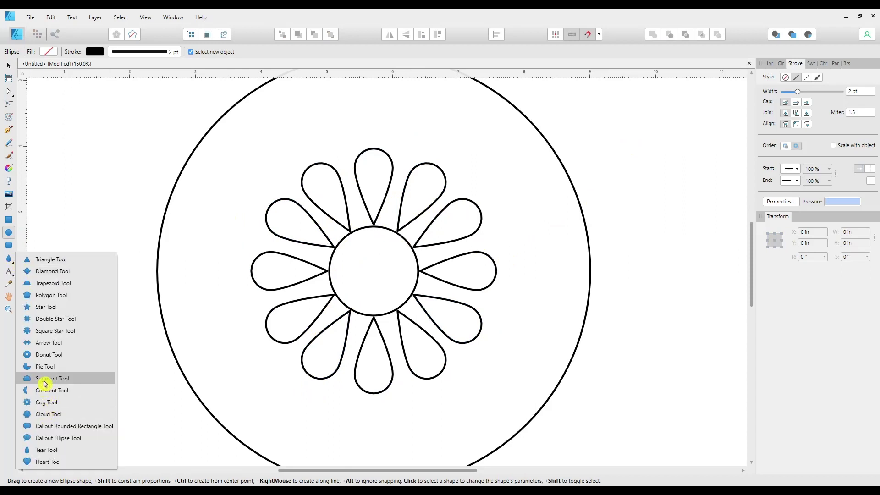
{"action": "left_click", "coordinate": [46, 380]}
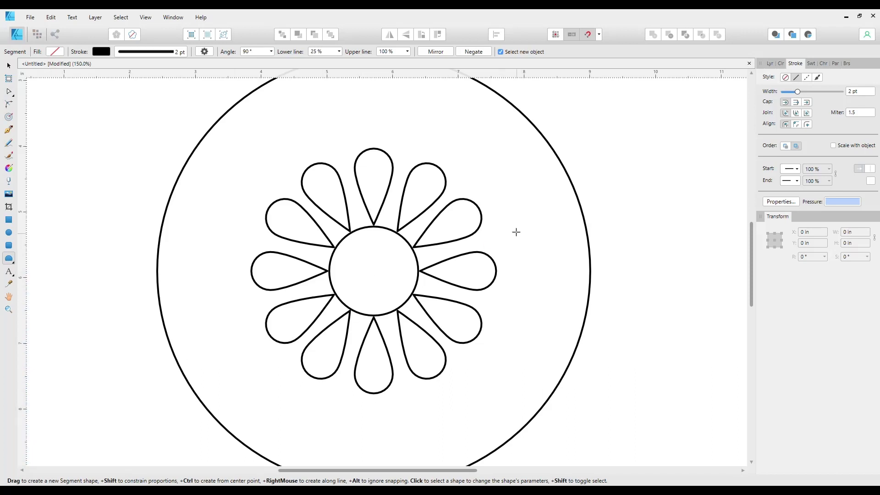
{"action": "left_click_drag", "start_coordinate": [511, 227], "coordinate": [534, 248]}
{"action": "left_click_drag", "start_coordinate": [523, 212], "coordinate": [545, 228]}
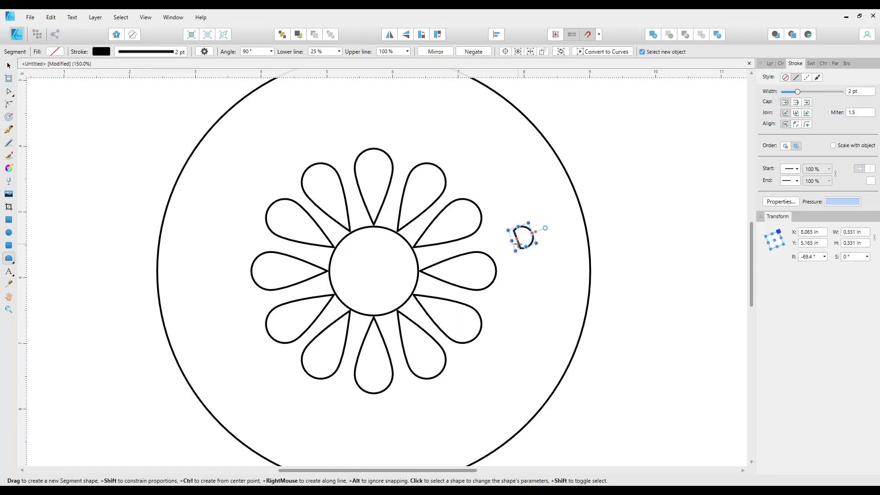
- Move the segment shape against the centre circle, into the gap above the petal pointing right
{"action": "key", "text": "v"}
{"action": "left_click", "coordinate": [524, 248]}
{"action": "left_click_drag", "start_coordinate": [522, 248], "coordinate": [418, 252]}
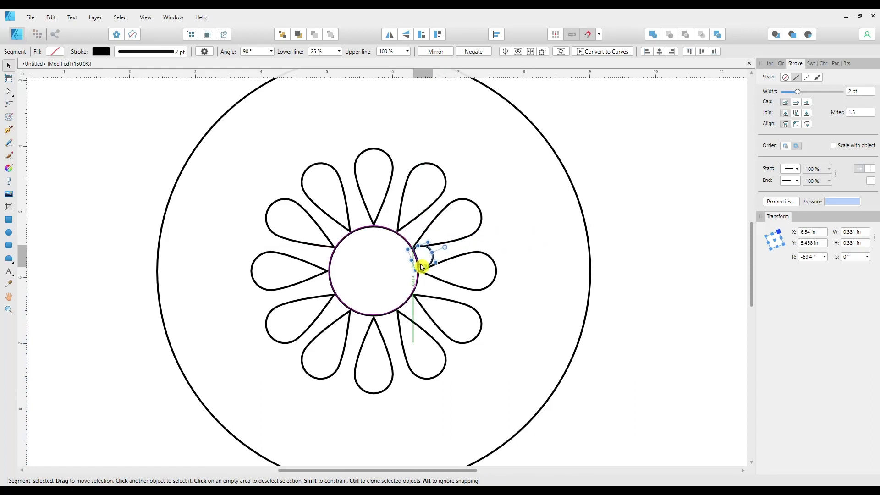
- Shrink the segment shape to about 0.32 in and rotate it to about -75° so it fits between the two petals
{"action": "key", "text": "ctrl+plus"}
{"action": "key", "text": "ctrl+plus"}
{"action": "key", "text": "ctrl+plus"}
{"action": "key", "text": "ctrl+plus"}
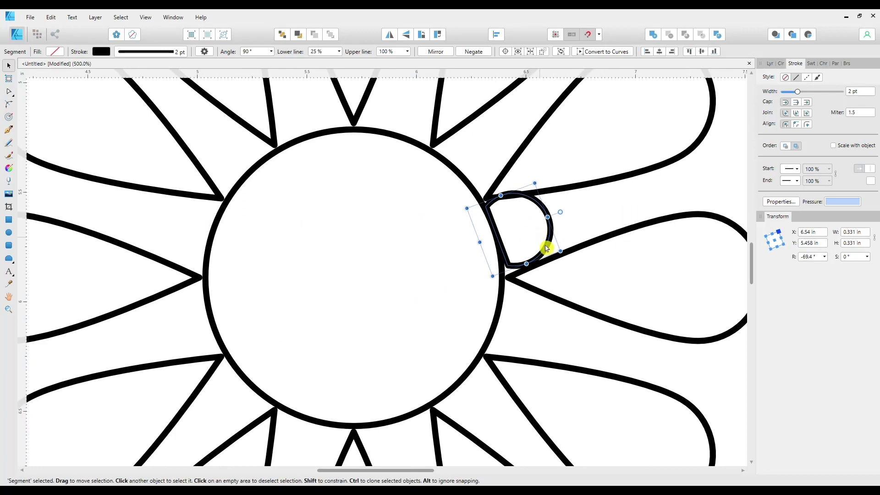
{"action": "left_click_drag", "start_coordinate": [560, 251], "coordinate": [543, 253]}
{"action": "left_click_drag", "start_coordinate": [557, 216], "coordinate": [552, 241]}
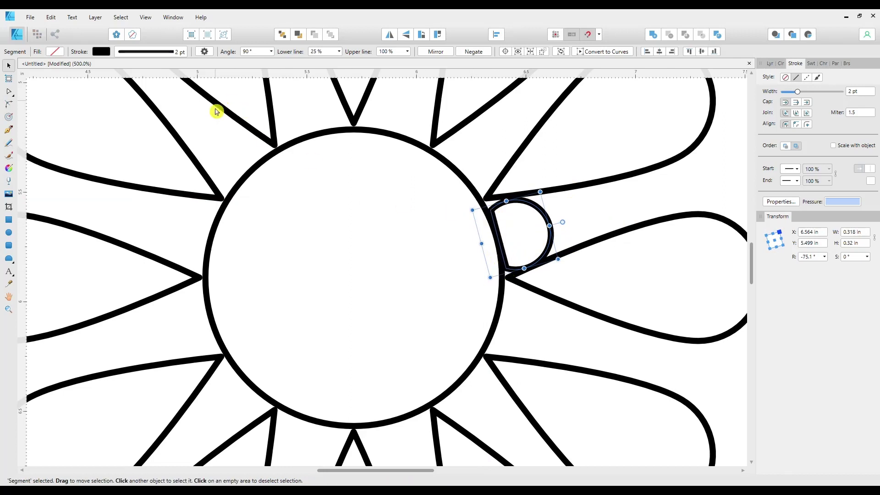
- Convert the segment shape to curves and break it at a new node in the middle of its straight edge
{"action": "left_click", "coordinate": [96, 18]}
{"action": "left_click", "coordinate": [53, 232]}
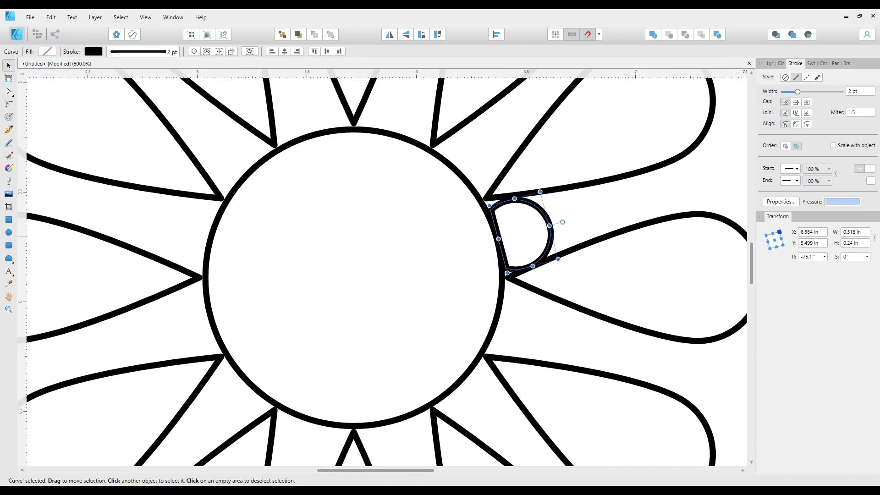
{"action": "key", "text": "a"}
{"action": "scroll", "coordinate": [515, 235], "scroll_direction": "up", "scroll_amount": 1}
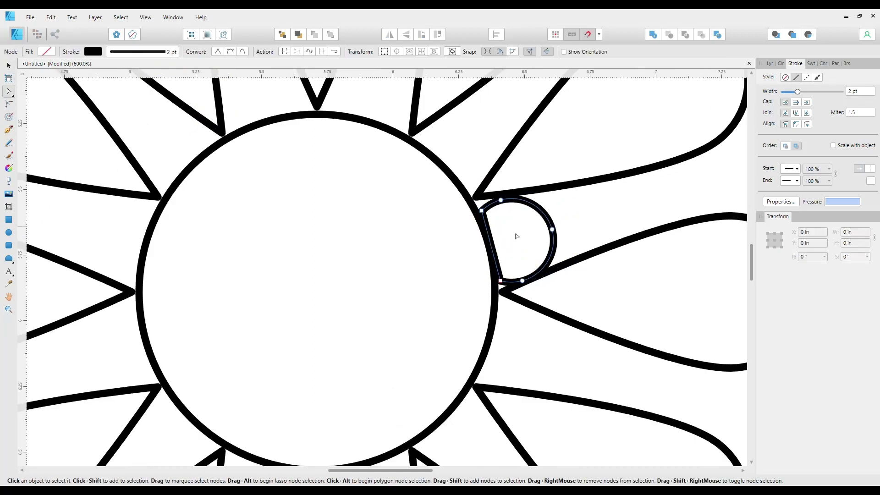
{"action": "left_click", "coordinate": [491, 247]}
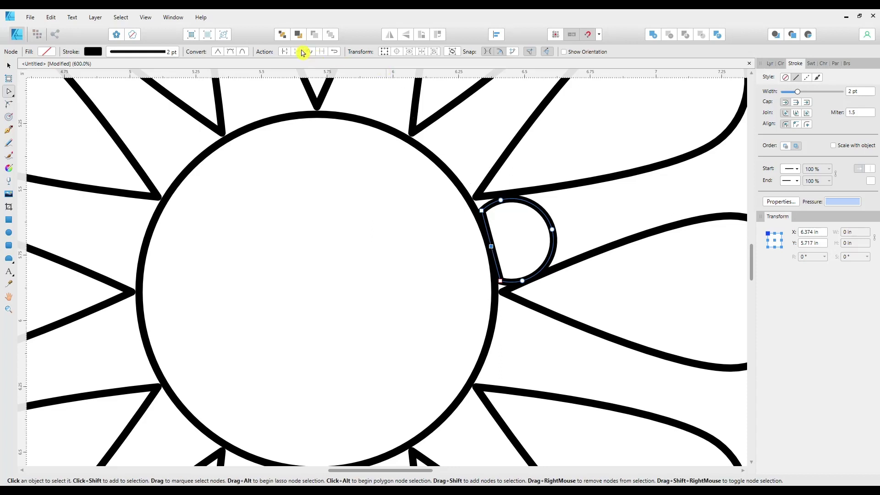
{"action": "left_click", "coordinate": [284, 53]}
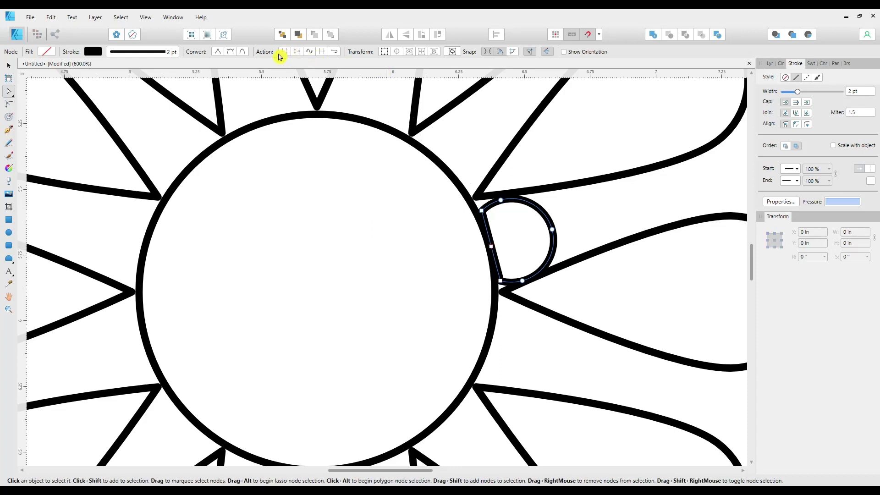
- Remove the segment's straight edge by deleting its two broken middle nodes, and extend both open ends to the centre circle's outline
{"action": "left_click_drag", "start_coordinate": [491, 246], "coordinate": [467, 259]}
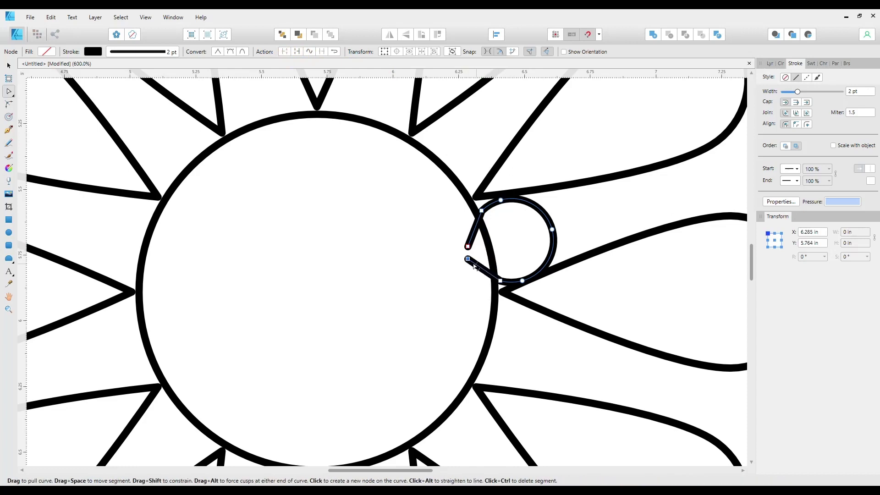
{"action": "key", "text": "Delete"}
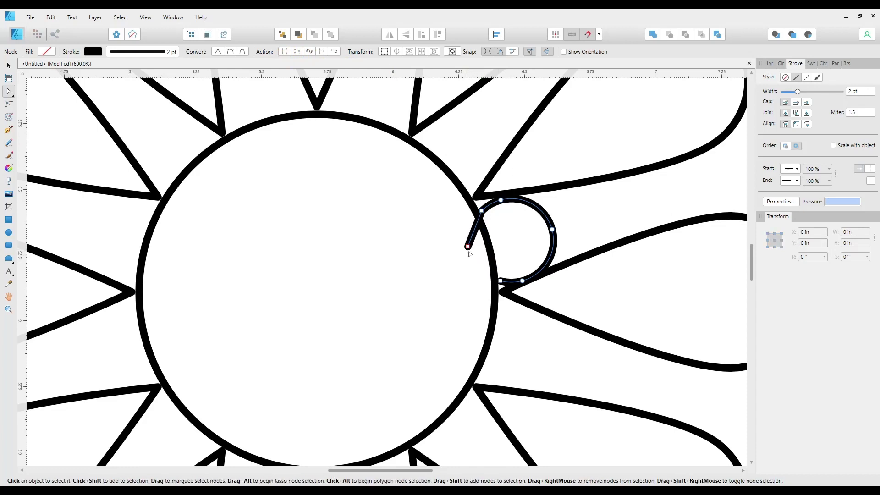
{"action": "left_click", "coordinate": [468, 247]}
{"action": "key", "text": "Delete"}
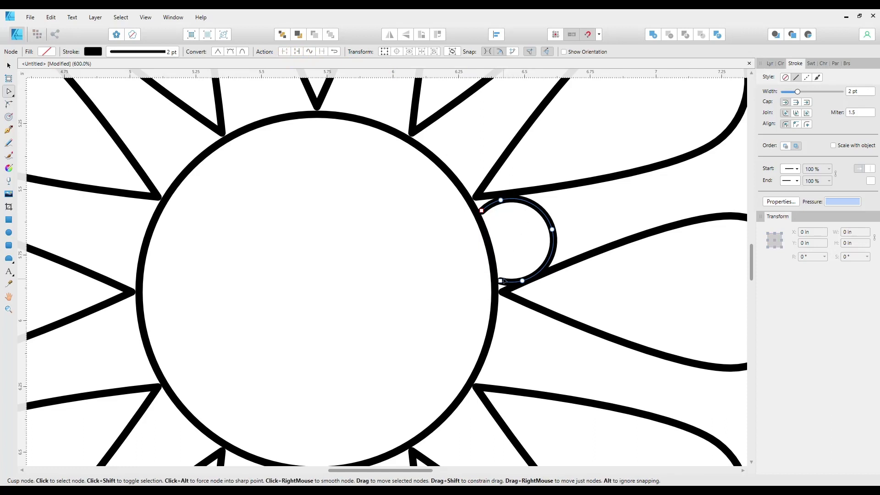
{"action": "left_click", "coordinate": [497, 282]}
{"action": "left_click_drag", "start_coordinate": [496, 283], "coordinate": [497, 282]}
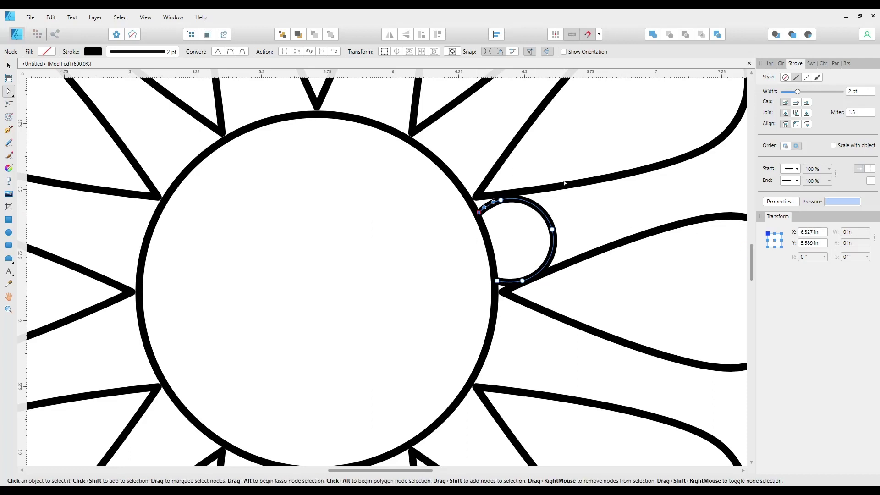
- Mirror a copy of the open arc horizontally and place it in the matching gap on the opposite side of the centre circle
{"action": "scroll", "coordinate": [565, 183], "scroll_direction": "down", "scroll_amount": 2}
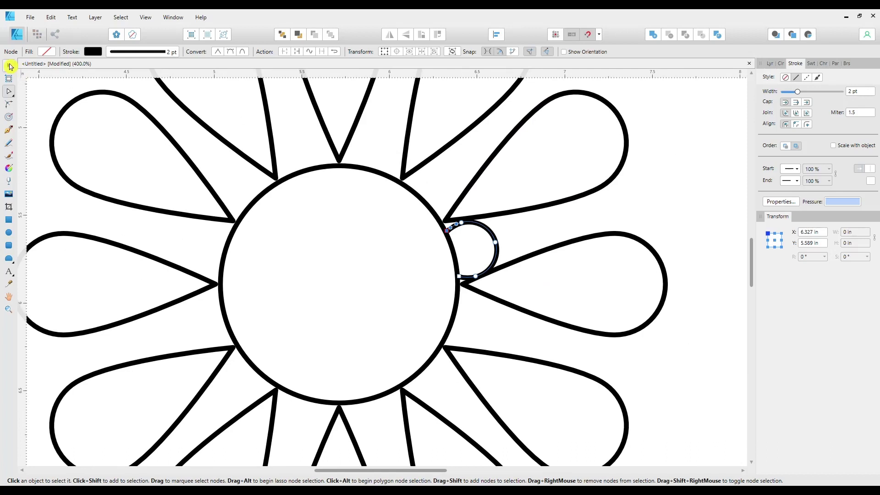
{"action": "left_click", "coordinate": [10, 67]}
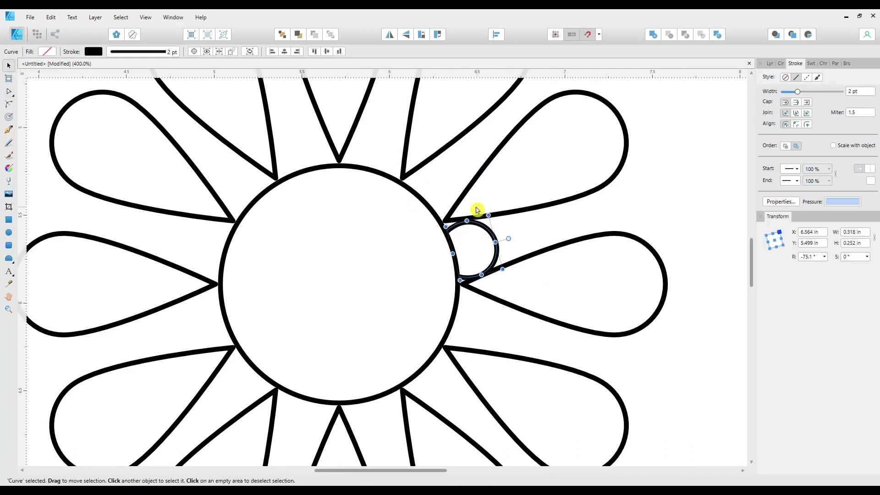
{"action": "left_click", "coordinate": [390, 36]}
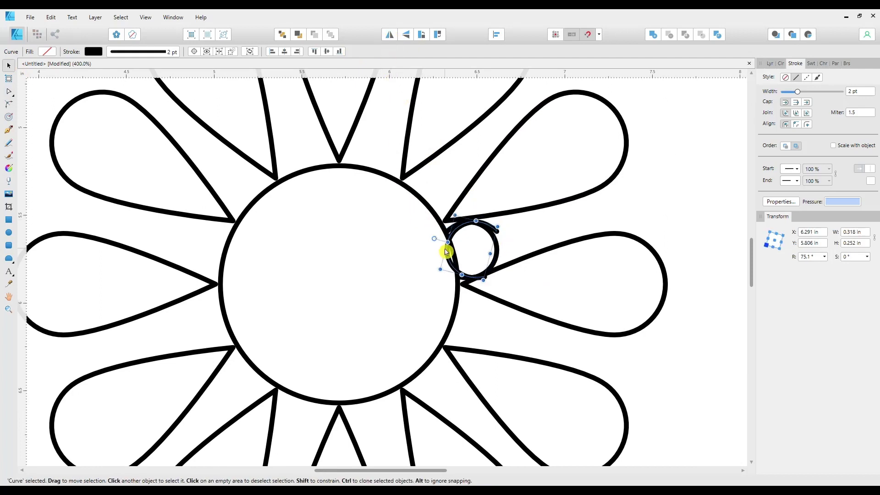
{"action": "left_click_drag", "start_coordinate": [447, 254], "coordinate": [183, 251]}
{"action": "left_click_drag", "start_coordinate": [182, 251], "coordinate": [181, 251]}
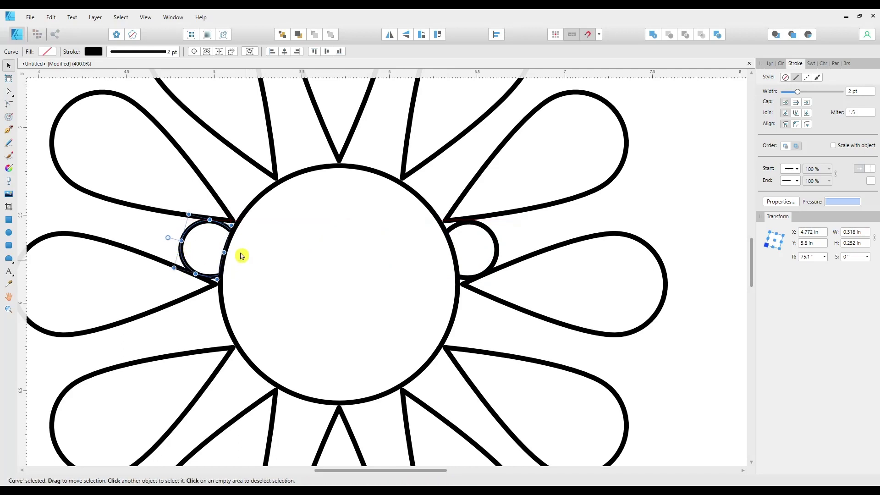
- Flip a copy of both arcs vertically and place it against the centre circle in the gaps below the two horizontal petals
{"action": "left_click", "coordinate": [494, 239], "text": "shift"}
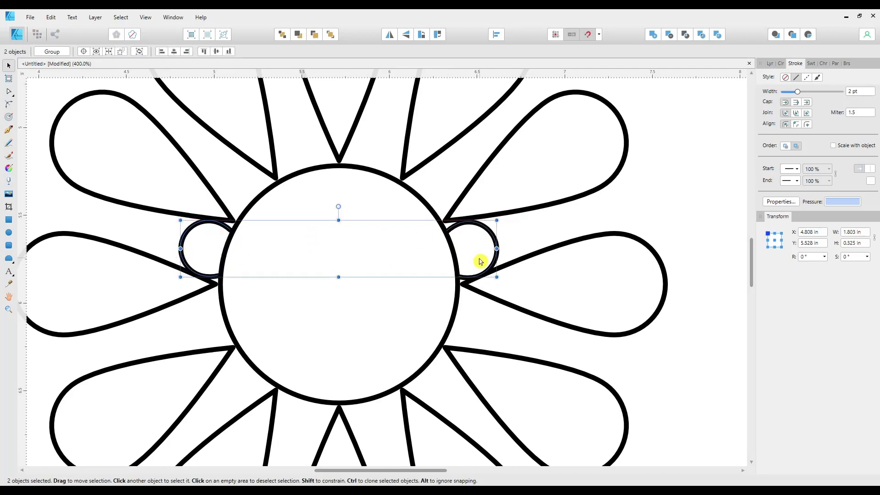
{"action": "left_click", "coordinate": [406, 34]}
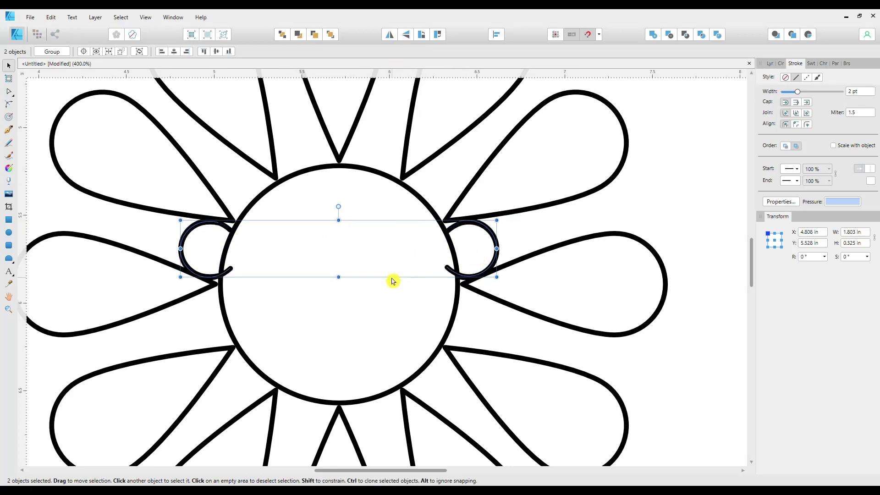
{"action": "left_click_drag", "start_coordinate": [459, 275], "coordinate": [448, 341]}
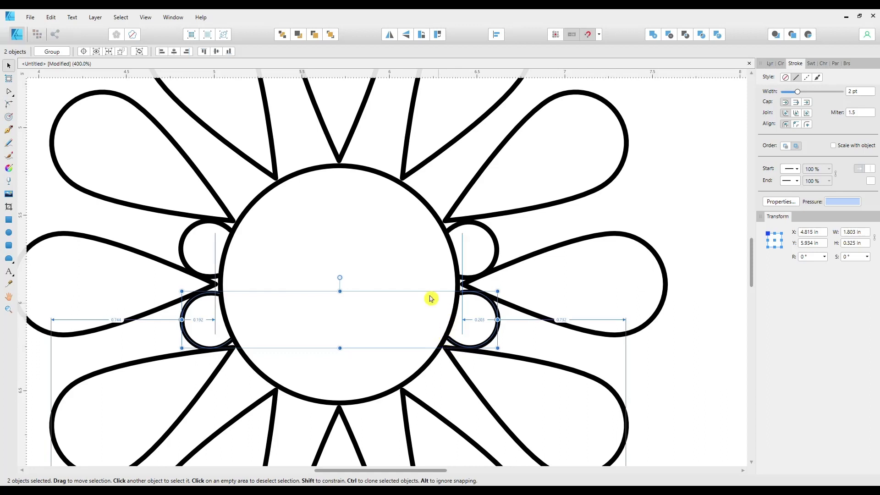
- Duplicate all four arcs and rotate the copies by 90° into the gaps beside the two vertical petals
{"action": "left_click", "coordinate": [200, 230], "text": "shift"}
{"action": "left_click", "coordinate": [484, 265], "text": "shift"}
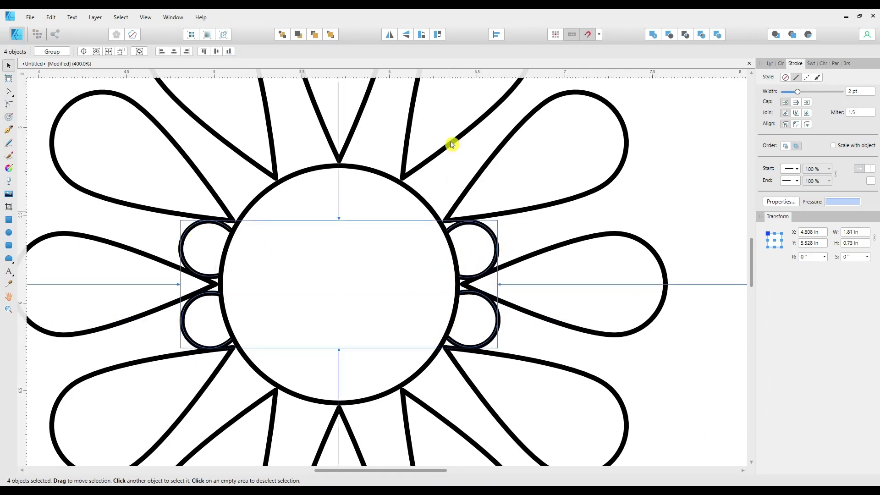
{"action": "left_click", "coordinate": [422, 36]}
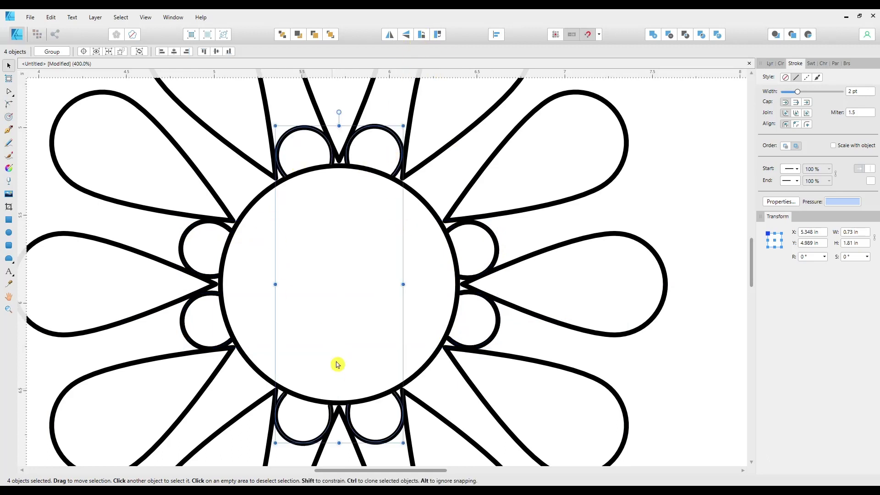
{"action": "left_click", "coordinate": [521, 235]}
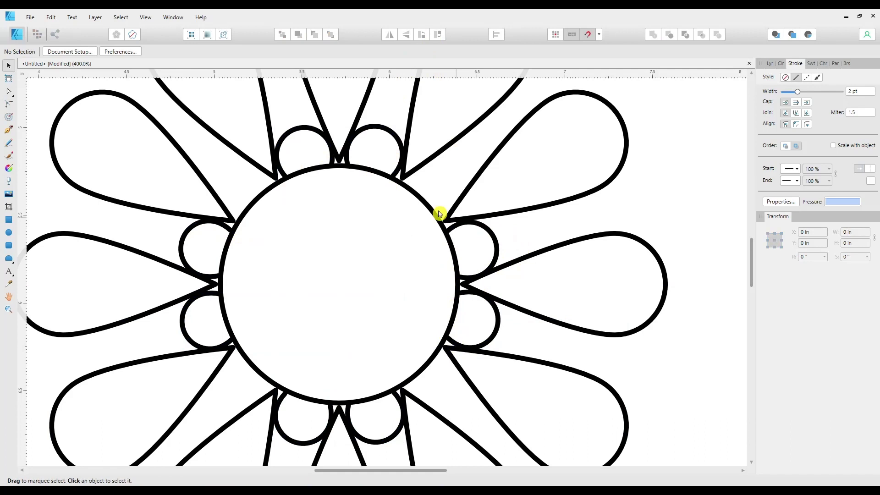
- Copy the arc right of the top petal with the diagonally opposite arc and rotate the copies to about -29.9° into the next gaps
{"action": "left_click", "coordinate": [384, 131]}
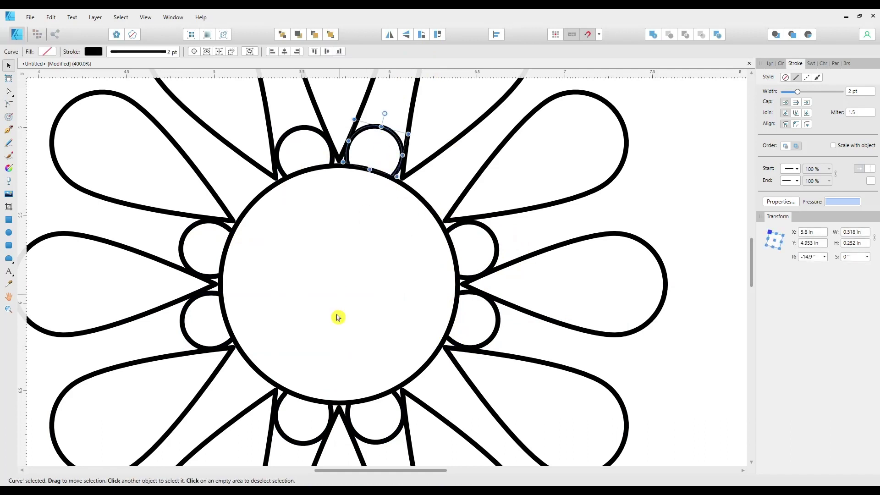
{"action": "left_click", "coordinate": [285, 439], "text": "shift"}
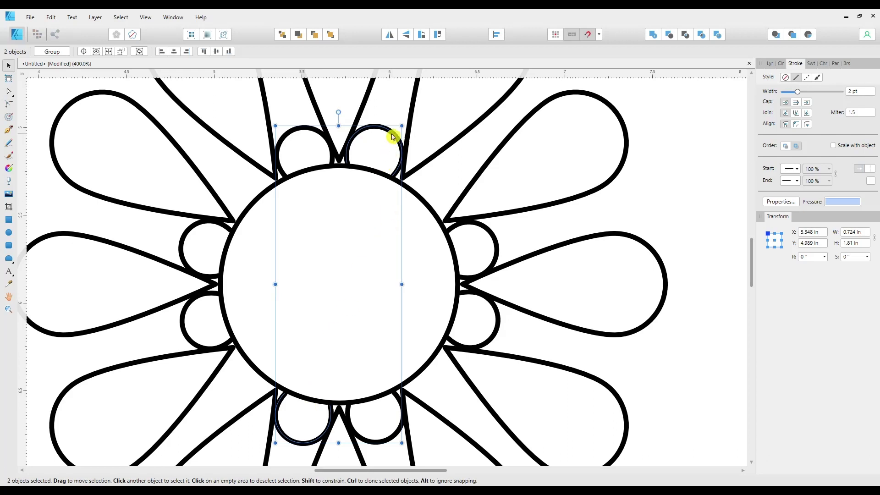
{"action": "left_click_drag", "start_coordinate": [339, 111], "coordinate": [410, 159]}
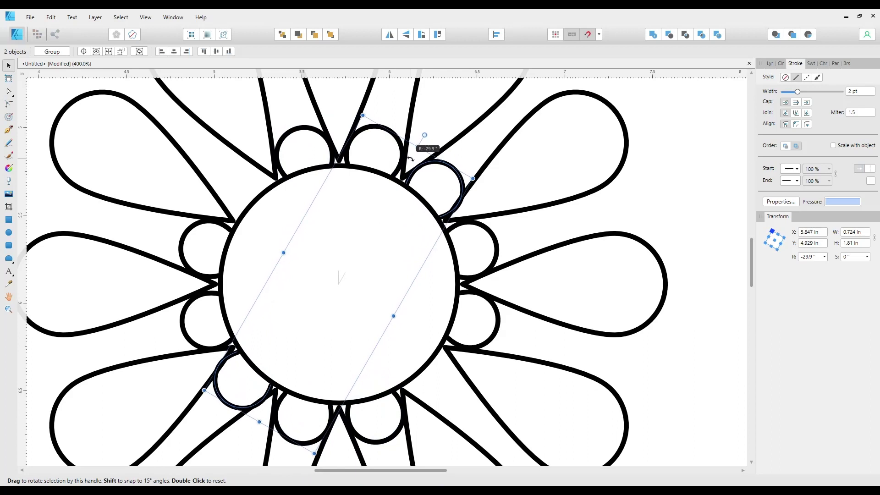
{"action": "left_click_drag", "start_coordinate": [410, 159], "coordinate": [411, 160]}
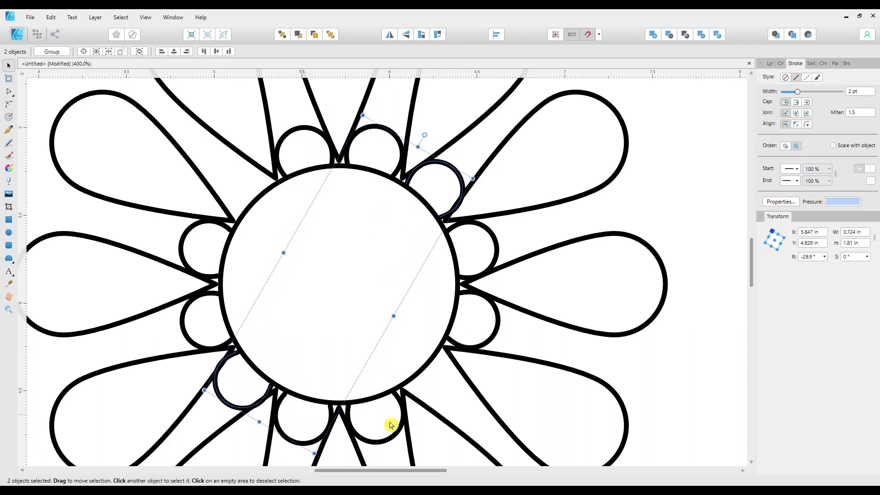
- Copy the arc left of the top petal with the diagonally opposite arc and rotate the copies to about 29.8° into the remaining gaps
{"action": "left_click", "coordinate": [392, 440]}
{"action": "left_click", "coordinate": [301, 134], "text": "shift"}
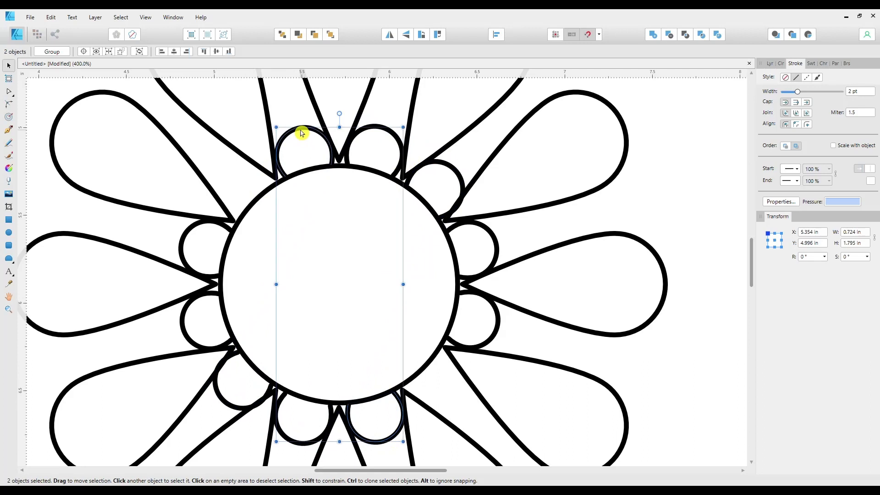
{"action": "left_click_drag", "start_coordinate": [340, 113], "coordinate": [254, 135]}
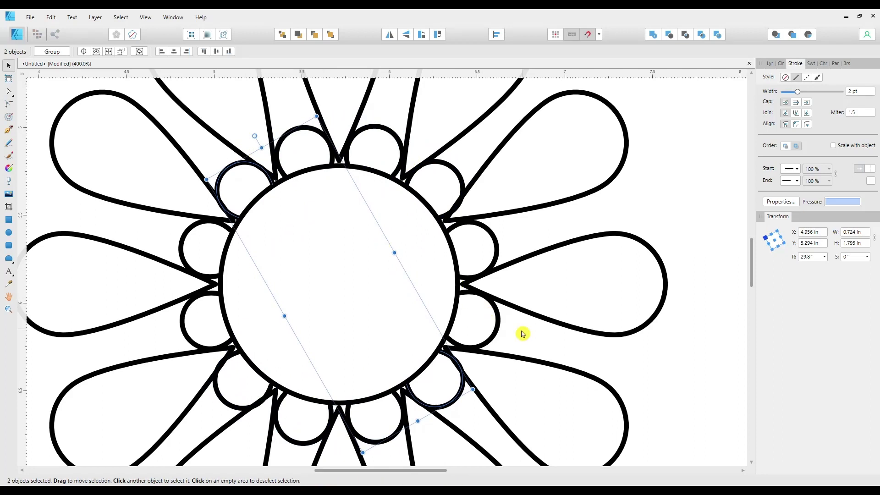
{"action": "left_click", "coordinate": [536, 343]}
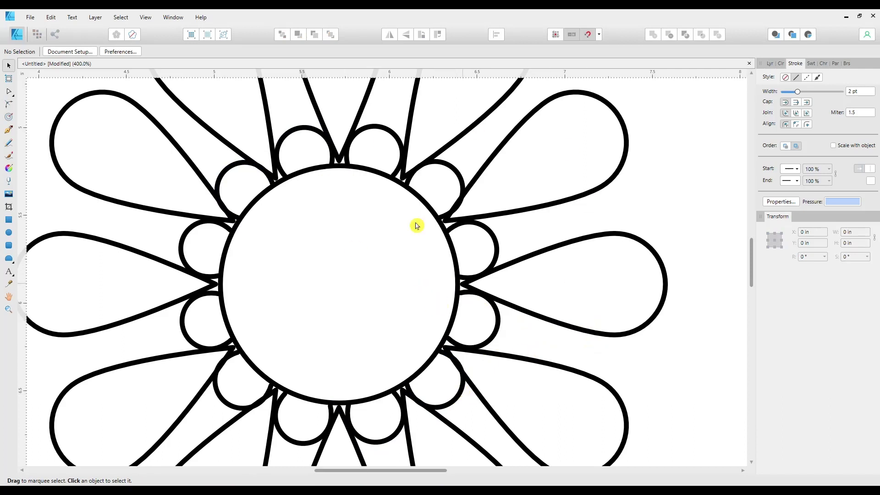
- Draw a circle about 3.78 in wide around the petal tips and nudge it left until it is centred on the flower
{"action": "key", "text": "ctrl+0"}
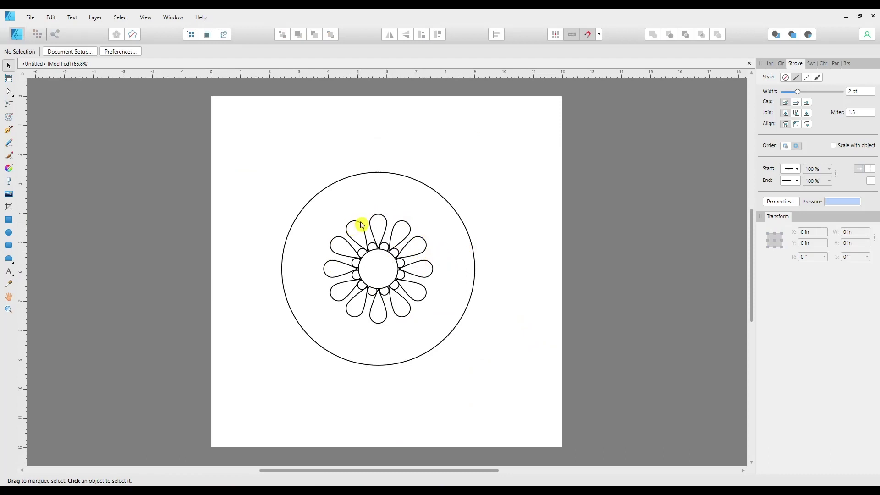
{"action": "left_click", "coordinate": [10, 233]}
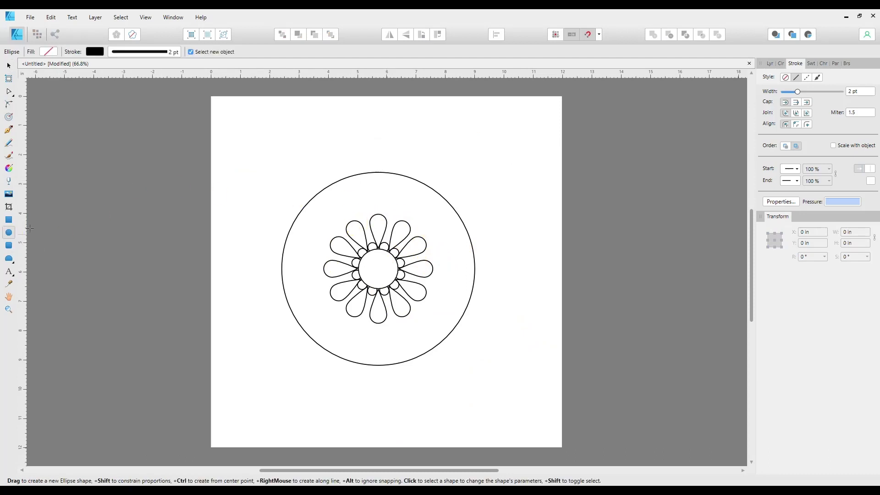
{"action": "left_click_drag", "start_coordinate": [327, 216], "coordinate": [436, 324]}
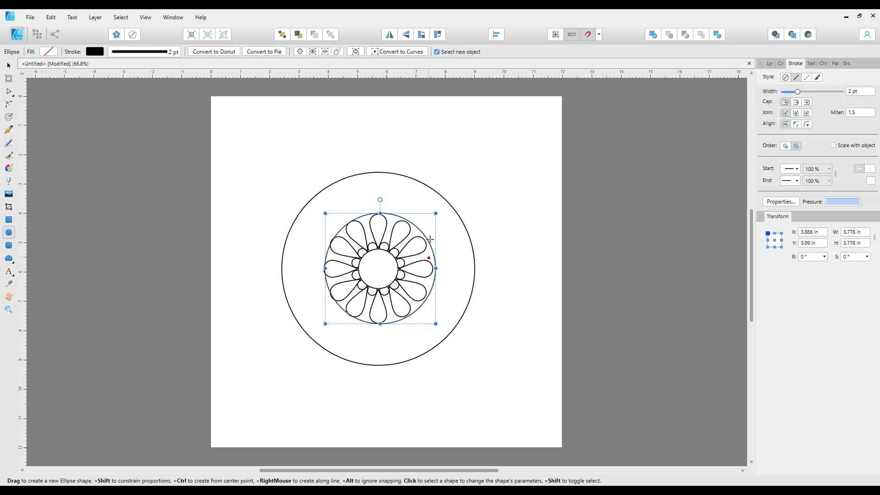
{"action": "key", "text": "Left"}
{"action": "key", "text": "Left"}
{"action": "key", "text": "Left"}
{"action": "key", "text": "Left"}
{"action": "key", "text": "Left"}
{"action": "key", "text": "Left"}
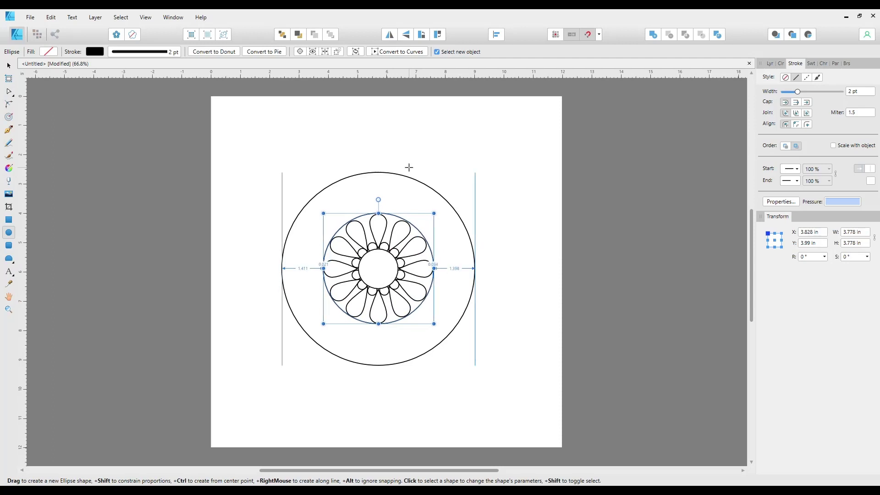
- Create a copy of the circle around the petals, enlarged about its centre to about 4.24 by 4.2 in
{"action": "key", "text": "ctrl+plus"}
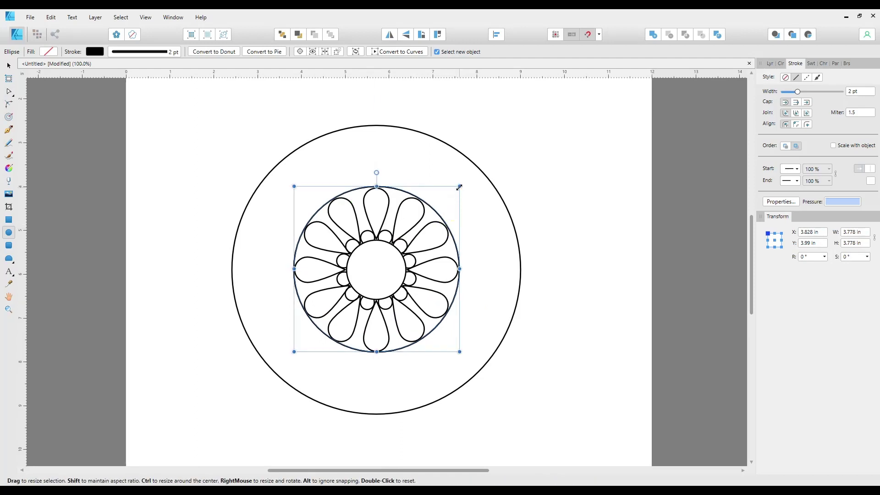
{"action": "left_click_drag", "start_coordinate": [460, 187], "coordinate": [470, 178]}
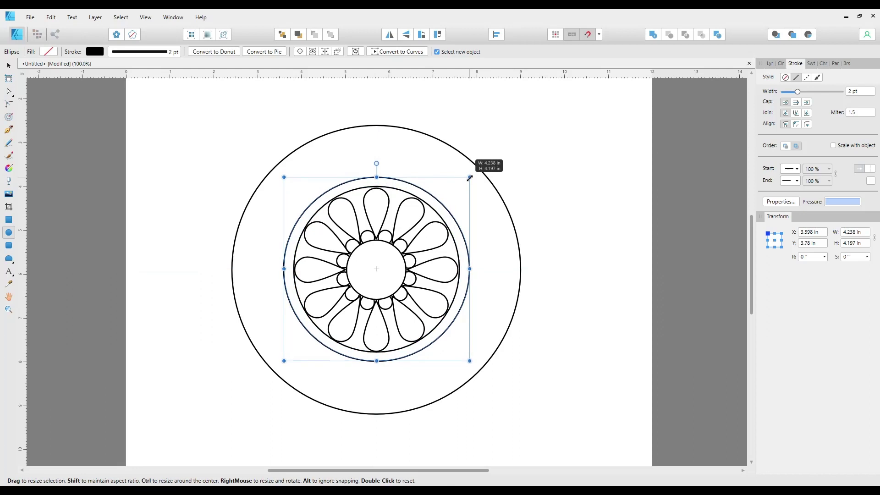
{"action": "left_click_drag", "start_coordinate": [469, 178], "coordinate": [471, 177]}
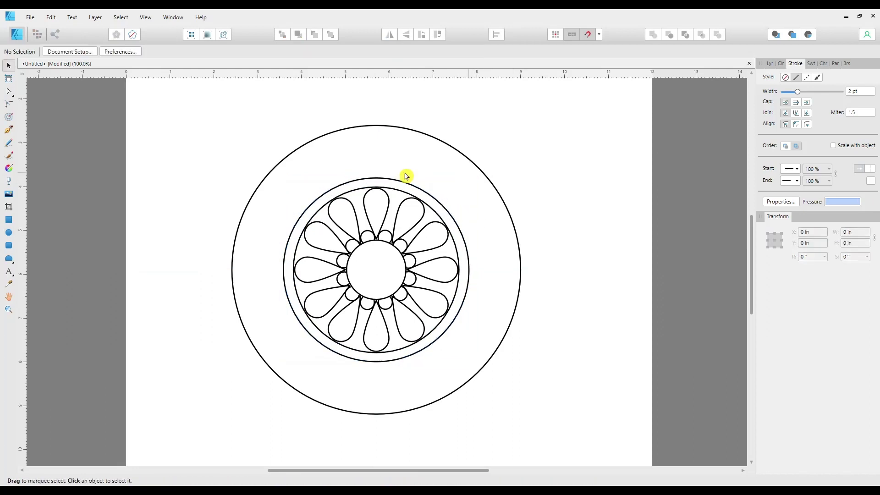
- Draw a small circle about 0.18 in wide between the two rings above the top petal and place a copy beside it
{"action": "left_click", "coordinate": [8, 232]}
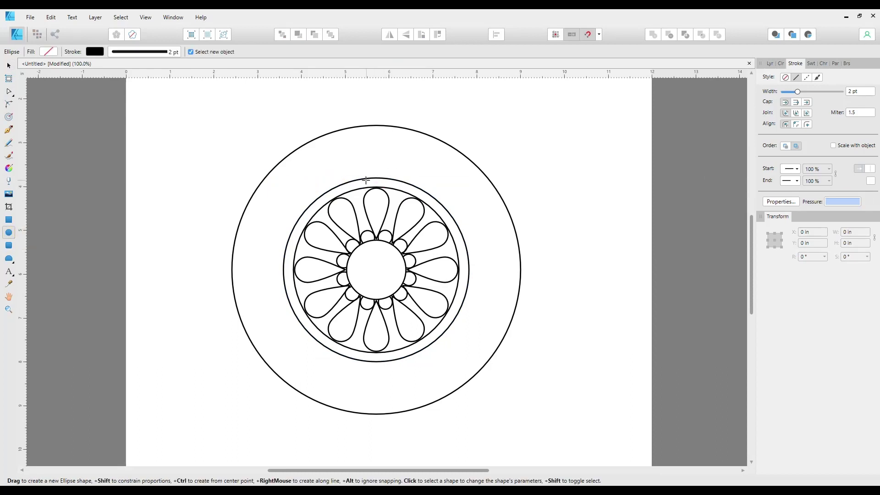
{"action": "left_click_drag", "start_coordinate": [363, 179], "coordinate": [371, 187]}
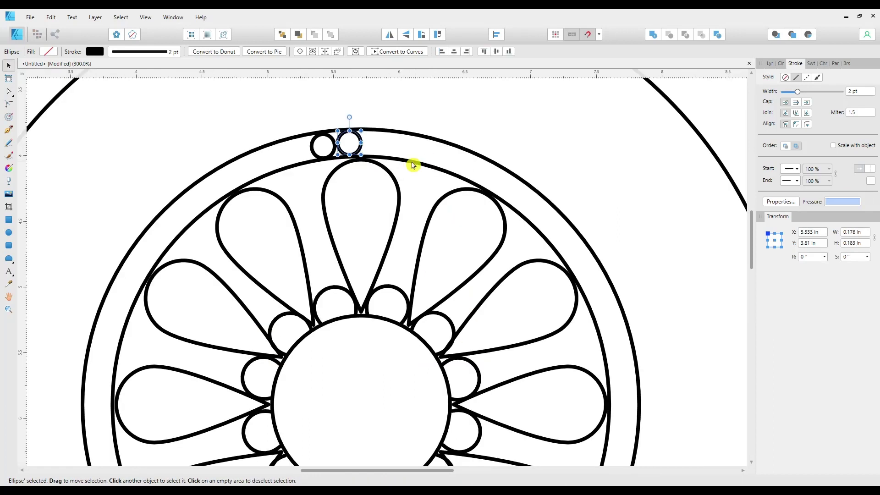
- Duplicate the pair of small circles, place the copy next to them between the rings and rotate it to about -13.6°
{"action": "left_click", "coordinate": [328, 140], "text": "shift"}
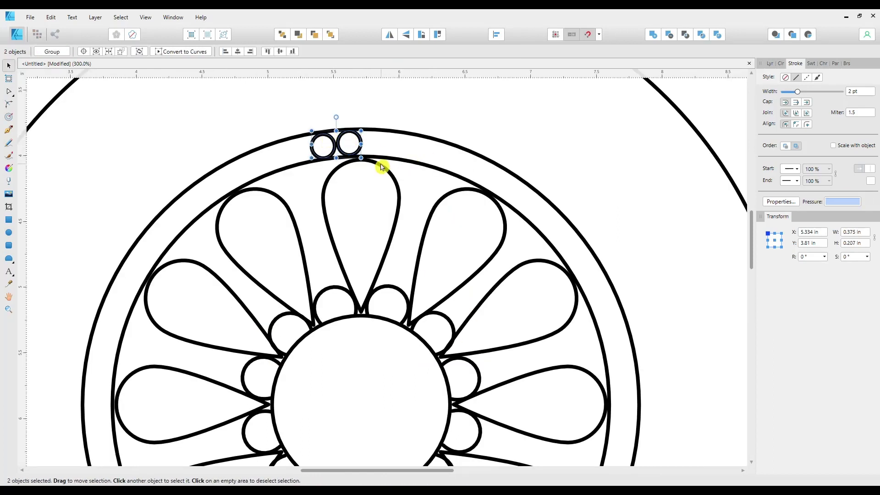
{"action": "mouse_move", "coordinate": [354, 137]}
{"action": "left_mouse_down"}
{"action": "mouse_move", "coordinate": [396, 131]}
{"action": "mouse_move", "coordinate": [392, 116]}
{"action": "left_mouse_up"}
{"action": "key", "text": "e"}
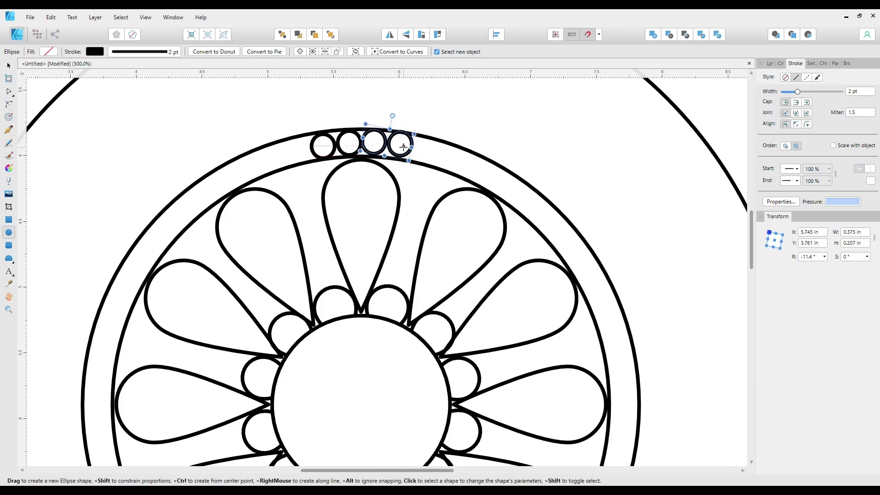
{"action": "left_click_drag", "start_coordinate": [391, 115], "coordinate": [389, 116]}
{"action": "left_click_drag", "start_coordinate": [284, 115], "coordinate": [385, 138]}
{"action": "key", "text": "ctrl+z"}
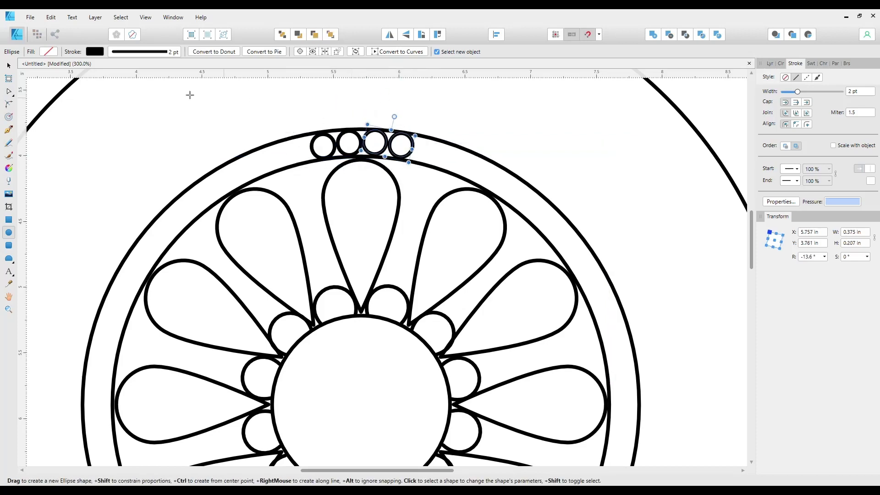
- Copy the row of four small circles and place the copy further clockwise in the band between the two rings
{"action": "key", "text": "v"}
{"action": "left_click_drag", "start_coordinate": [277, 103], "coordinate": [454, 183]}
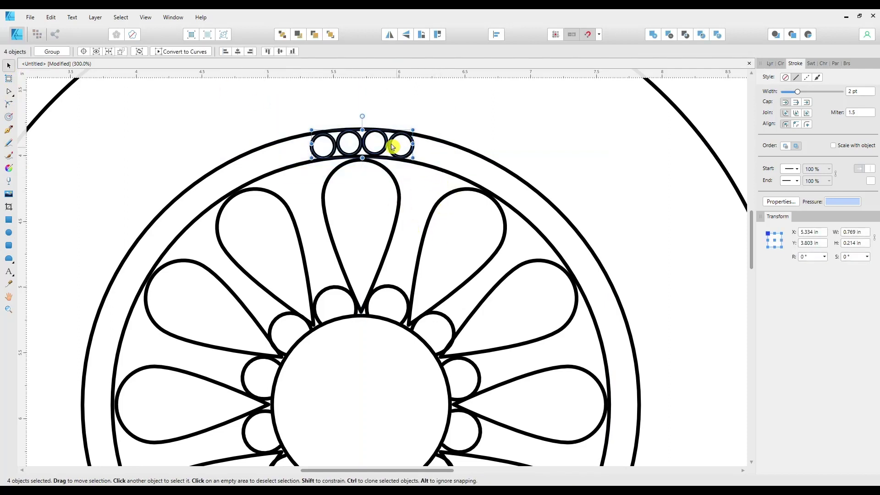
{"action": "mouse_move", "coordinate": [374, 134]}
{"action": "left_mouse_down"}
{"action": "mouse_move", "coordinate": [481, 143]}
{"action": "mouse_move", "coordinate": [477, 120]}
{"action": "mouse_move", "coordinate": [476, 156]}
{"action": "left_mouse_up"}
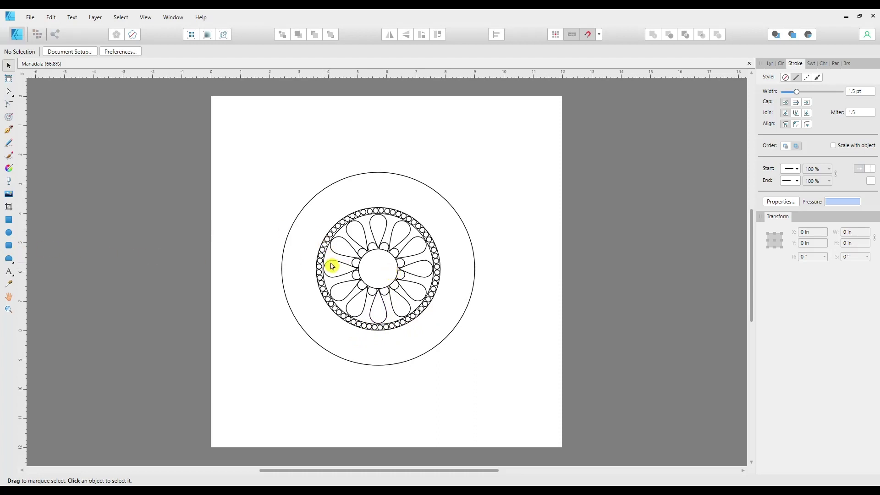
- Duplicate the top petal and shrink the copy about its centre to about 0.42 by 0.84 in
{"action": "left_click", "coordinate": [385, 237]}
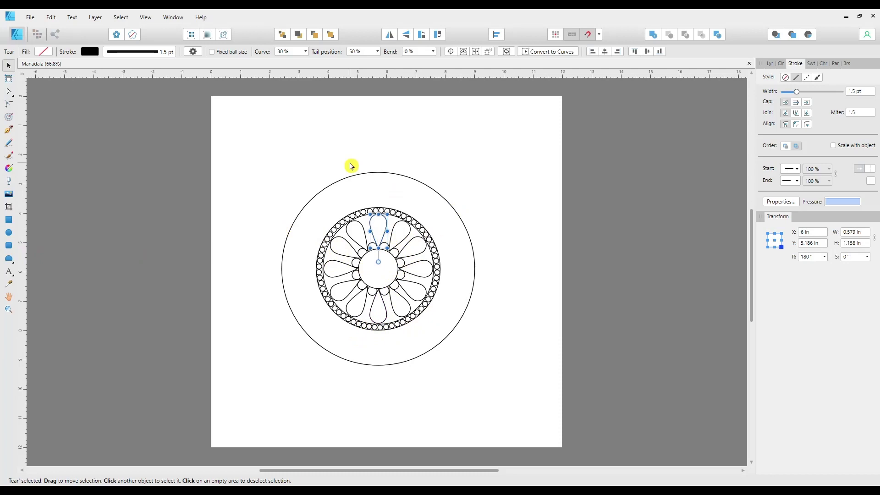
{"action": "key", "text": "ctrl+2"}
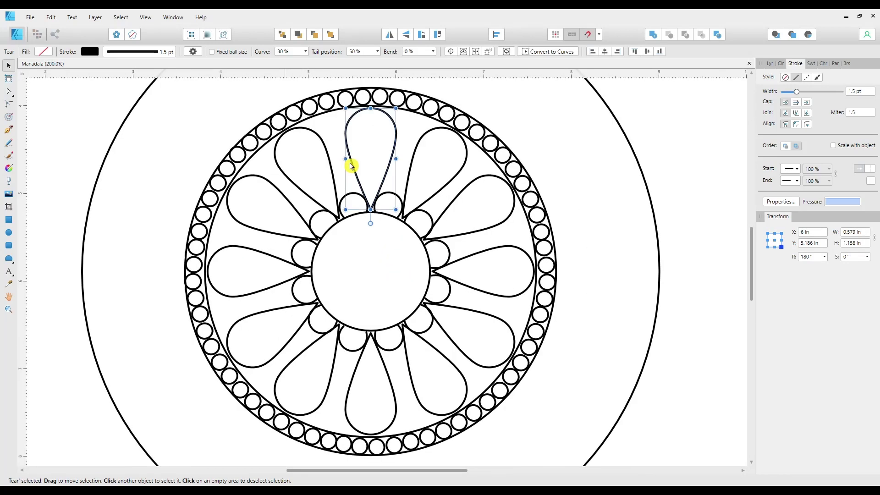
{"action": "key", "text": "ctrl+j"}
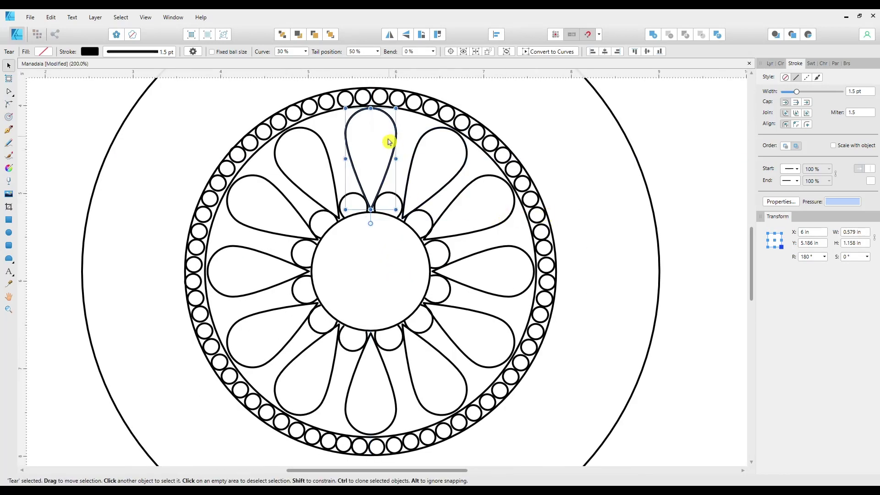
{"action": "left_click_drag", "start_coordinate": [395, 109], "coordinate": [379, 134]}
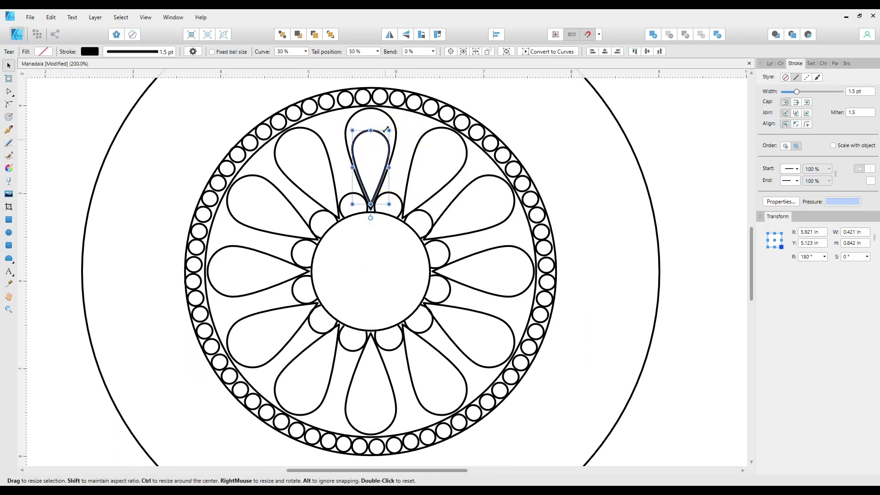
- Place a flipped copy of the small petal inside the bottom petal, and copies of both, rotated 90°, inside the two horizontal petals
{"action": "left_click", "coordinate": [406, 35]}
{"action": "left_click_drag", "start_coordinate": [379, 147], "coordinate": [378, 358]}
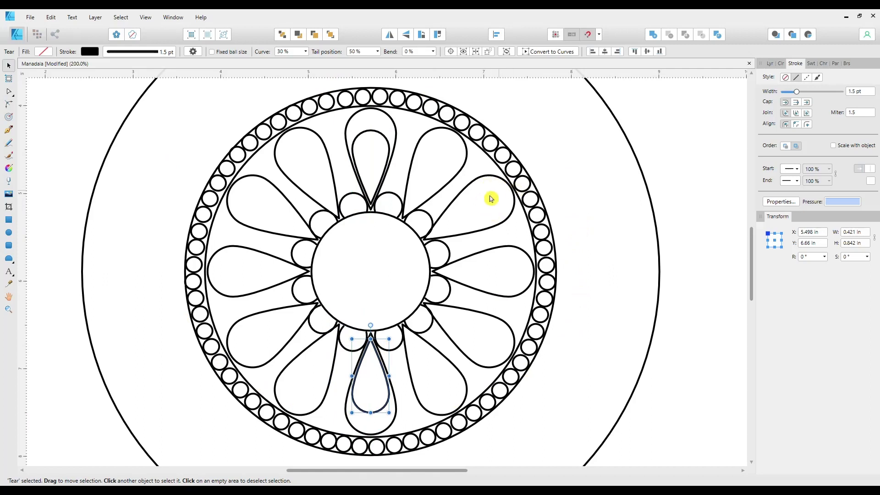
{"action": "left_click", "coordinate": [376, 136], "text": "shift"}
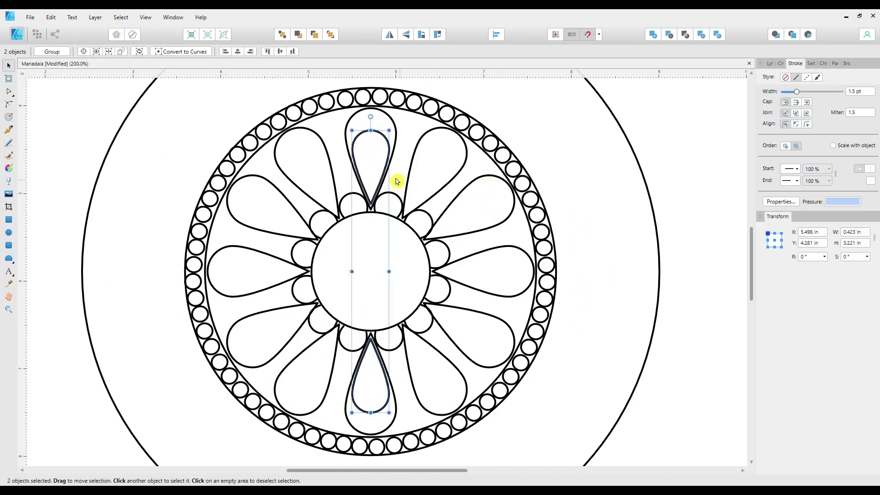
{"action": "left_click", "coordinate": [423, 35]}
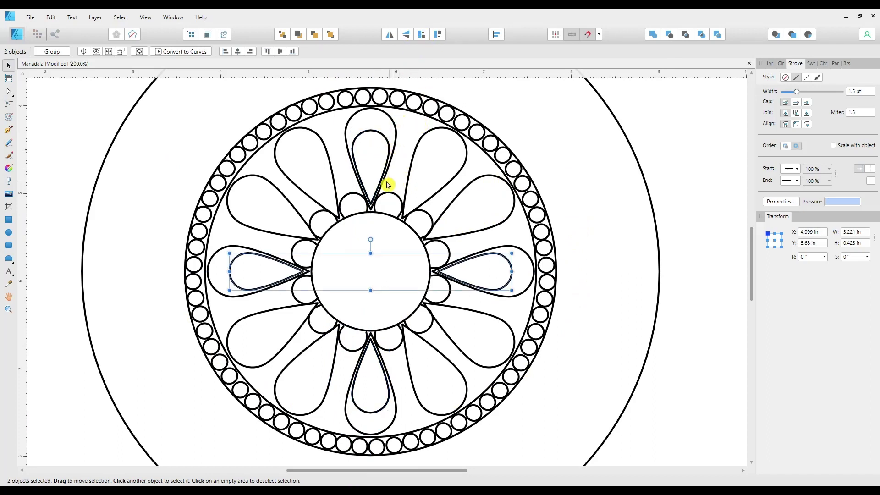
- Copy the four small petals rotated by about 30.8°, and copy that set rotated by about 28.5°, to fill the remaining large petals
{"action": "left_click", "coordinate": [359, 170], "text": "shift"}
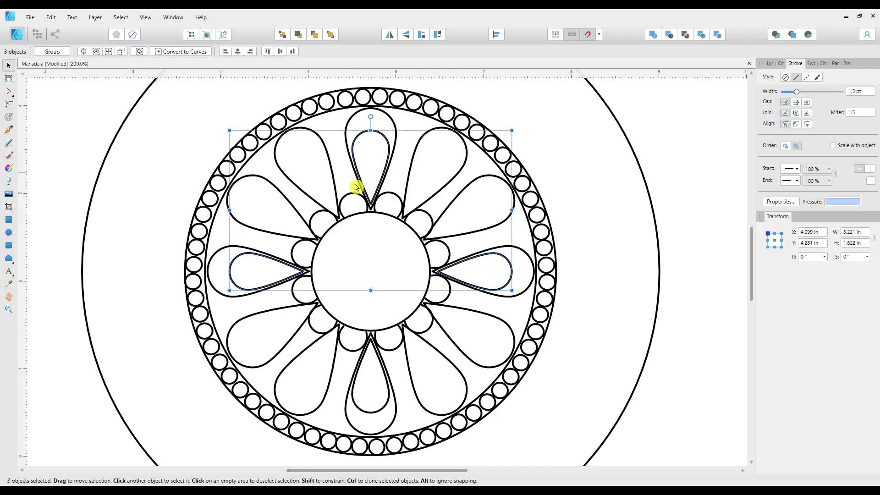
{"action": "left_click", "coordinate": [366, 366], "text": "shift"}
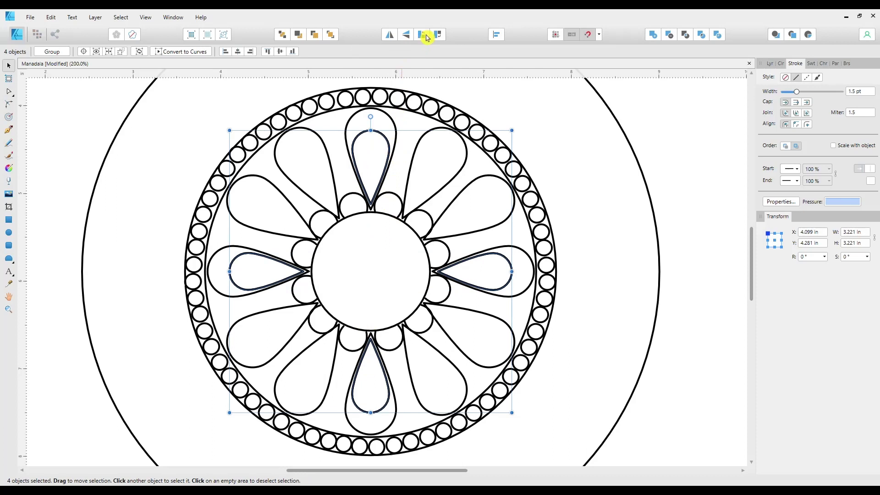
{"action": "left_click_drag", "start_coordinate": [370, 116], "coordinate": [292, 138]}
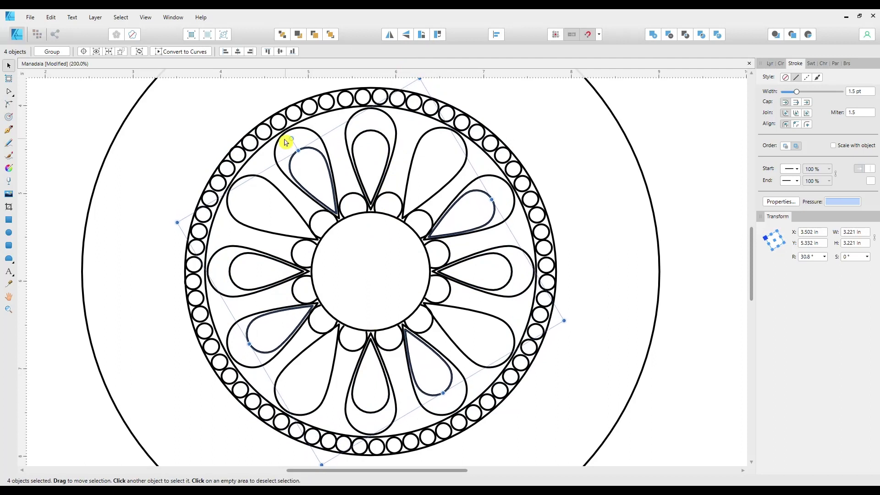
{"action": "double_click", "coordinate": [291, 138]}
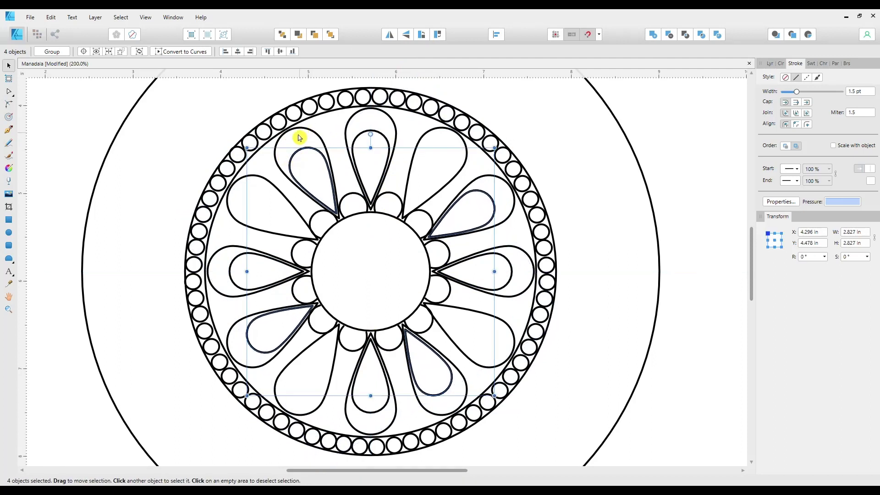
{"action": "left_click_drag", "start_coordinate": [370, 134], "coordinate": [303, 153]}
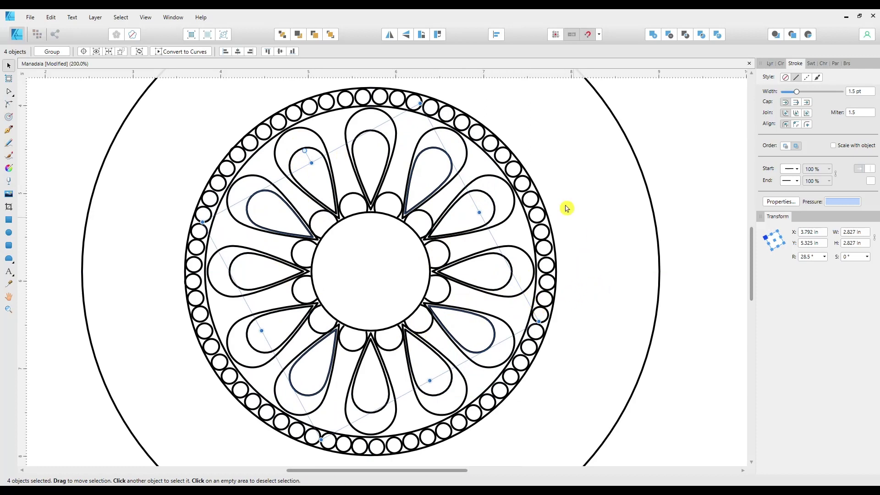
{"action": "left_click", "coordinate": [584, 197]}
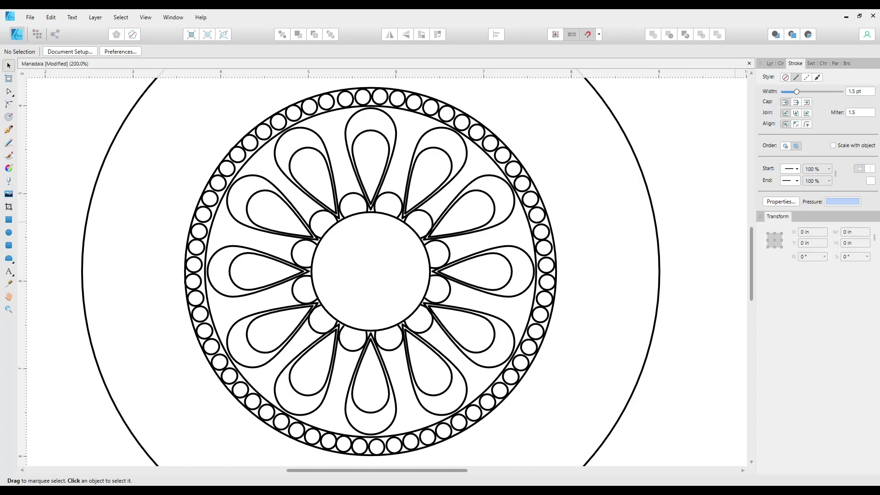
- Add a heart about 0.55 by 1.17 in pointing inward at the outer band's right side, and place a mirrored copy on the opposite side
{"action": "key", "text": "ctrl+v"}
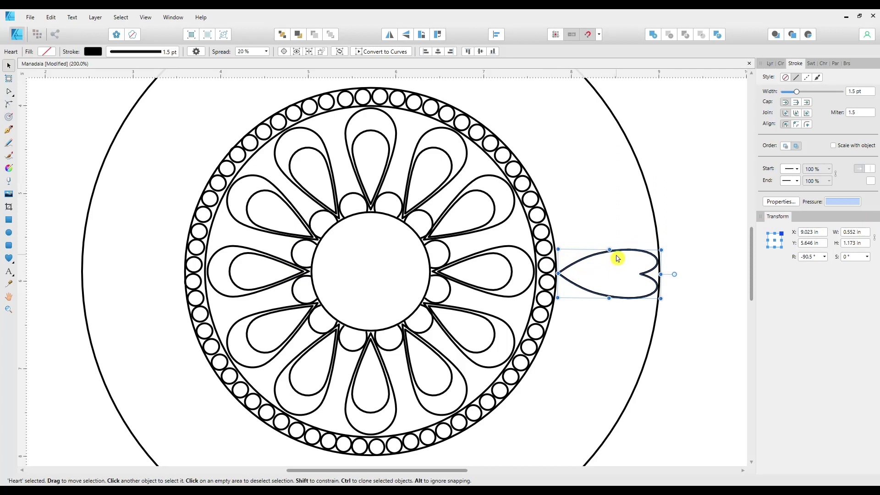
{"action": "left_click", "coordinate": [388, 36]}
{"action": "left_click_drag", "start_coordinate": [577, 277], "coordinate": [100, 287]}
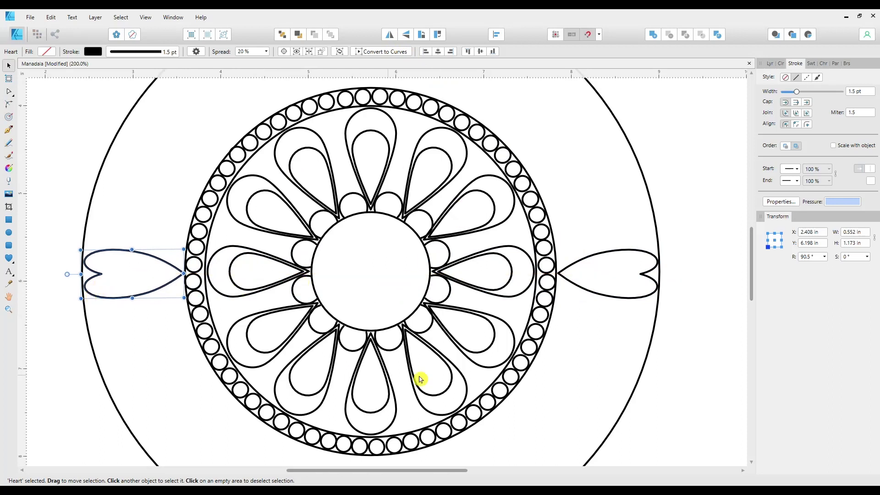
- Make a copy of the two opposite hearts rotated 90° so they sit at the top and bottom of the outer band
{"action": "left_click", "coordinate": [598, 259], "text": "shift"}
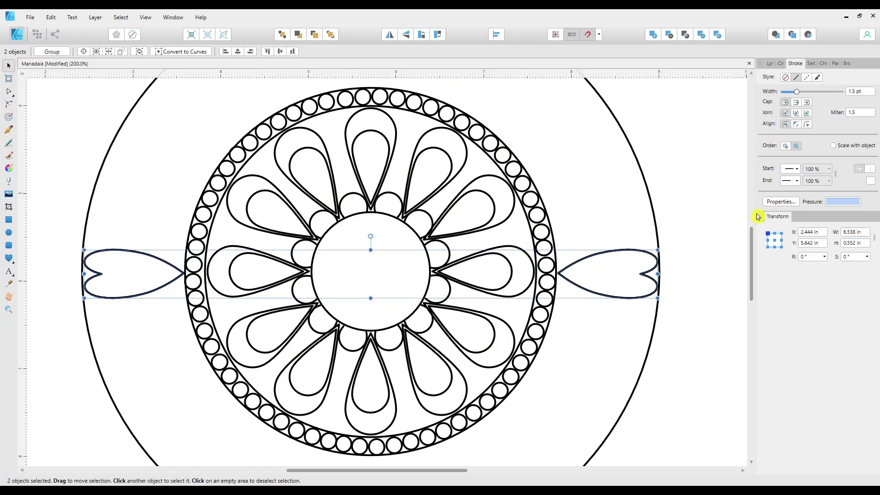
{"action": "key", "text": "ctrl+0"}
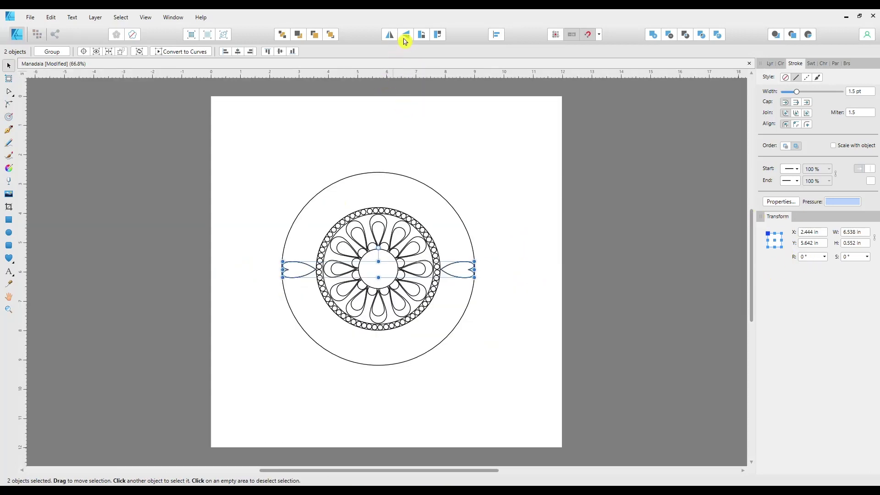
{"action": "left_click", "coordinate": [421, 36]}
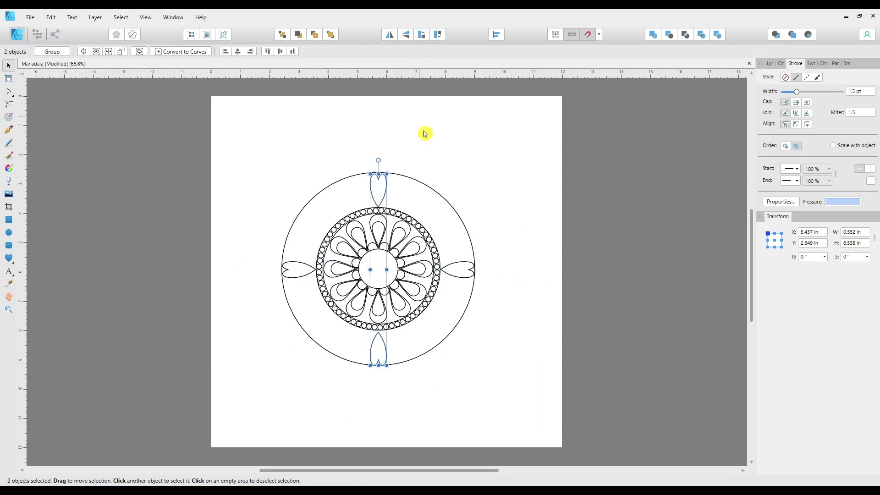
- Create a copy of all four hearts rotated about 43.6° around the mandala's centre
{"action": "left_click", "coordinate": [303, 265], "text": "shift"}
{"action": "left_click", "coordinate": [465, 268], "text": "shift"}
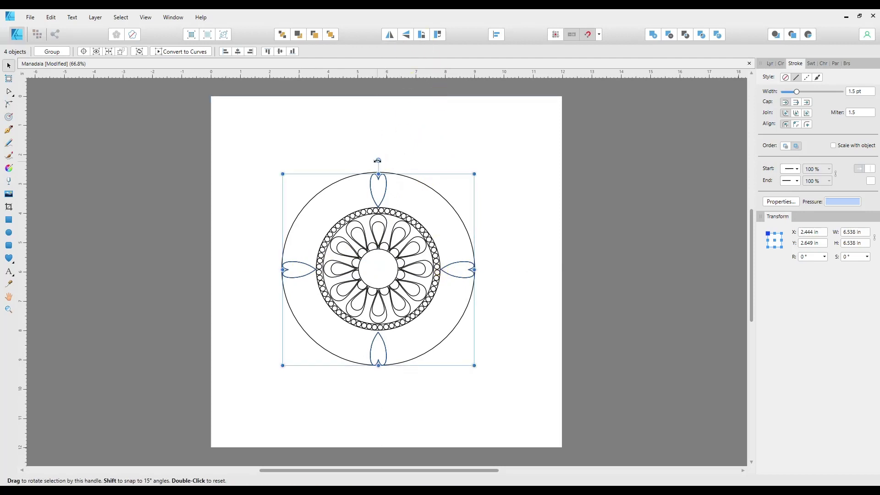
{"action": "left_click_drag", "start_coordinate": [377, 160], "coordinate": [280, 168]}
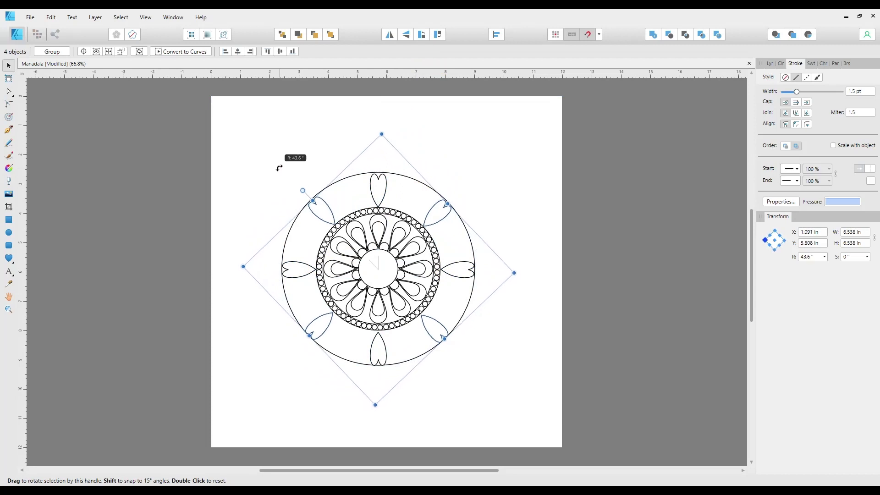
{"action": "left_click_drag", "start_coordinate": [279, 168], "coordinate": [277, 169]}
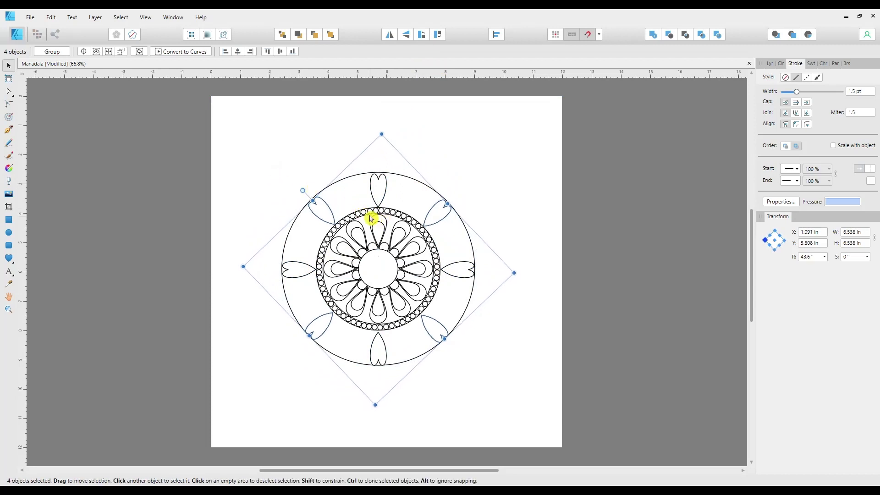
- Create a rotated copy of all eight hearts that fills the gaps between them in the outer band
{"action": "left_click", "coordinate": [373, 188], "text": "shift"}
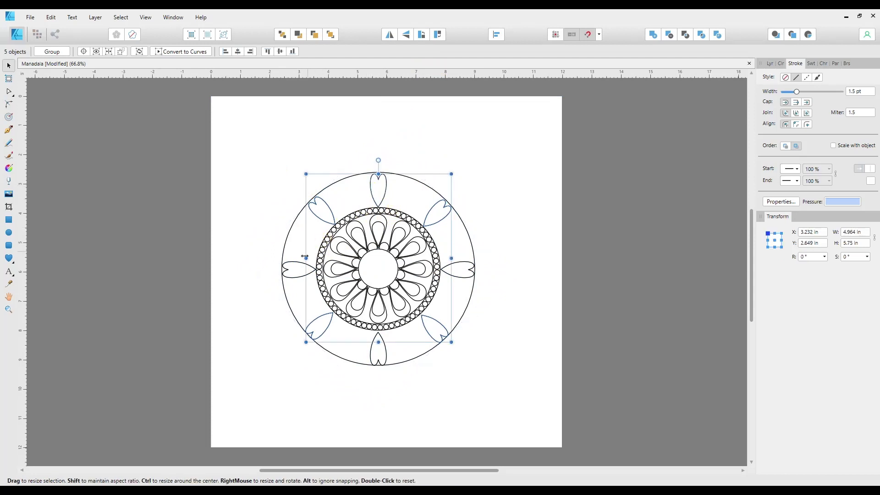
{"action": "left_click", "coordinate": [294, 267], "text": "shift"}
{"action": "left_click", "coordinate": [387, 355], "text": "shift"}
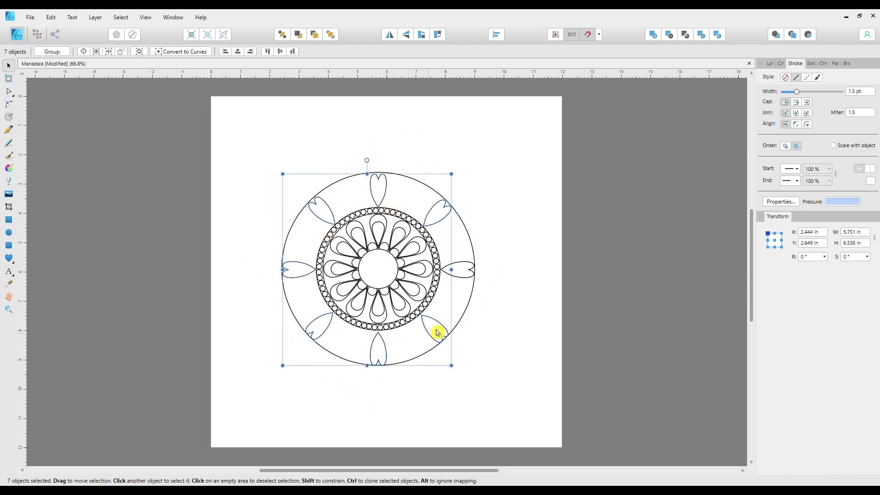
{"action": "left_click", "coordinate": [465, 284], "text": "shift"}
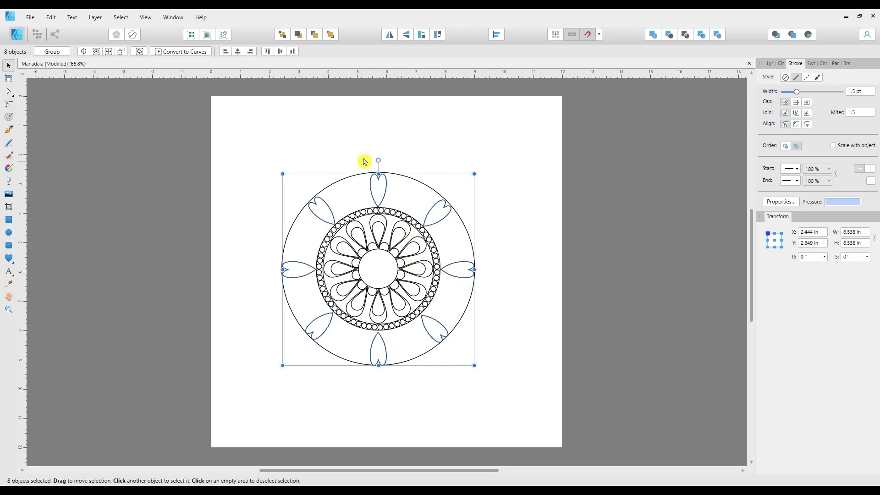
{"action": "left_click_drag", "start_coordinate": [378, 159], "coordinate": [326, 163]}
{"action": "left_click", "coordinate": [286, 162]}
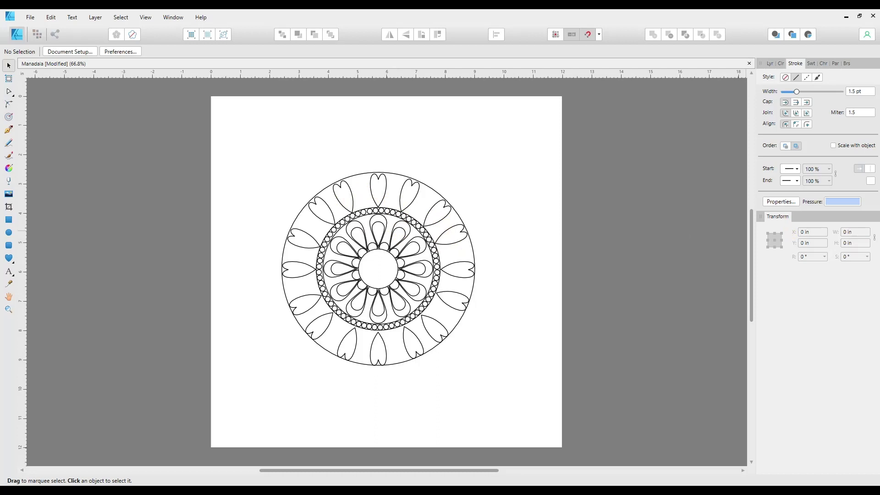
- Draw a double star about 1.32 in wide and move it into the centre circle
{"action": "key", "text": "ctrl+plus"}
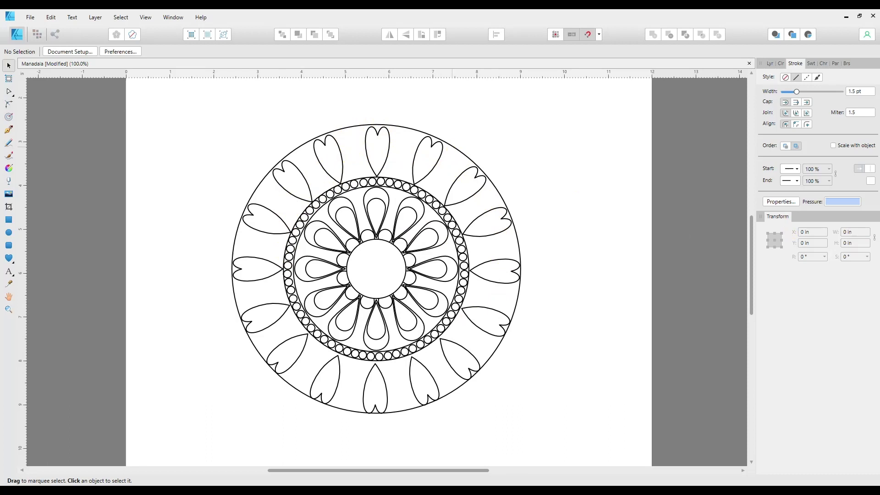
{"action": "left_click", "coordinate": [8, 262]}
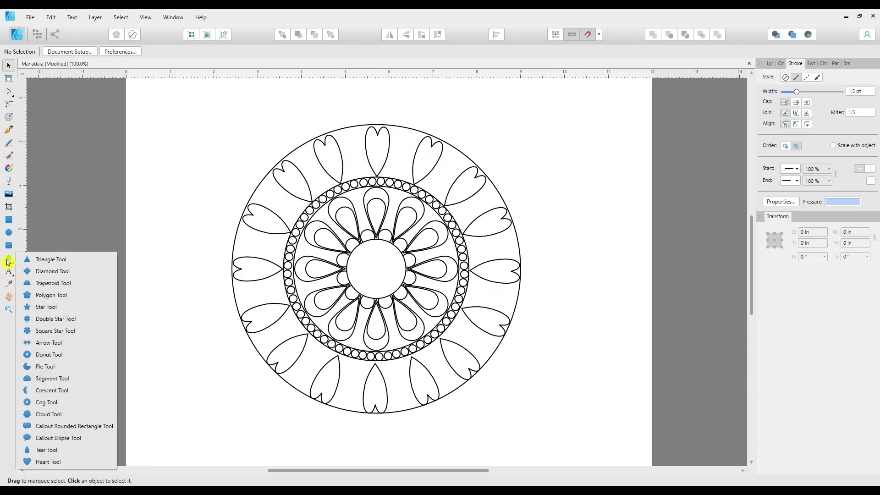
{"action": "left_click", "coordinate": [43, 319]}
{"action": "left_click_drag", "start_coordinate": [342, 239], "coordinate": [395, 290]}
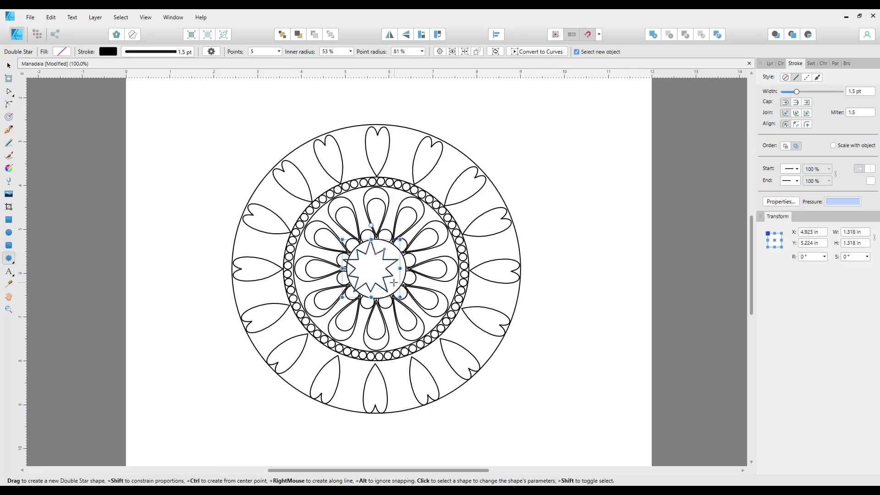
{"action": "key", "text": "v"}
{"action": "left_click_drag", "start_coordinate": [375, 251], "coordinate": [383, 255]}
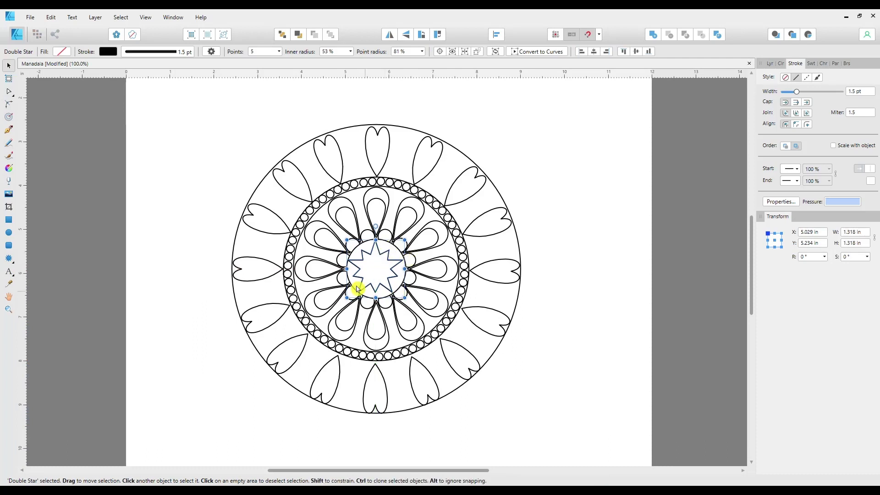
- Align the double star and the centre circle to each other's centres horizontally and vertically, using the selection bounds
{"action": "left_click", "coordinate": [398, 250], "text": "shift"}
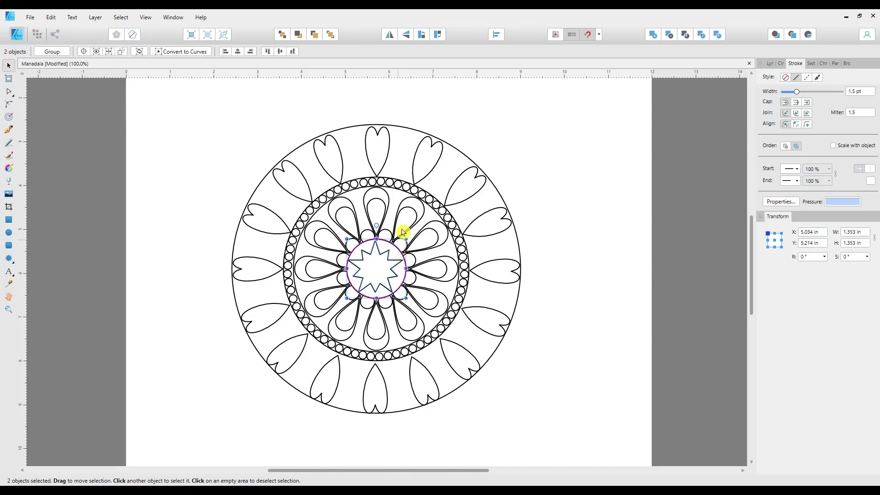
{"action": "left_click", "coordinate": [498, 35]}
{"action": "left_click", "coordinate": [516, 110]}
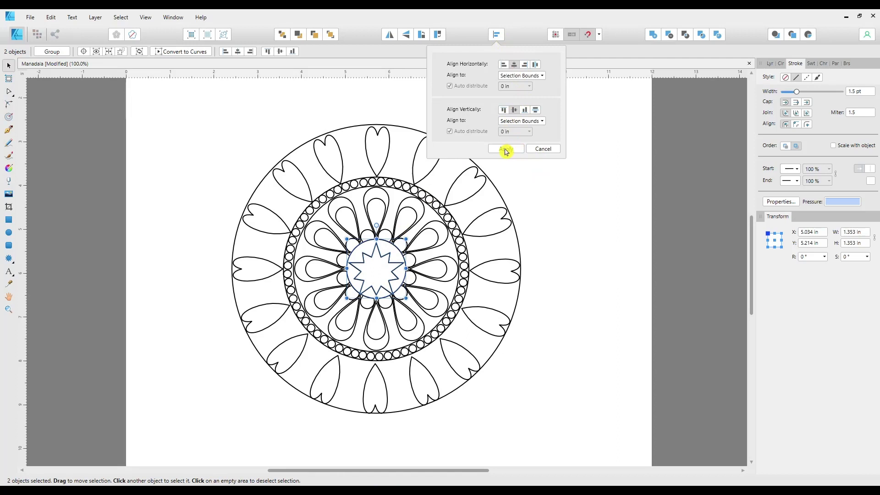
{"action": "left_click", "coordinate": [513, 150]}
{"action": "left_click", "coordinate": [528, 174]}
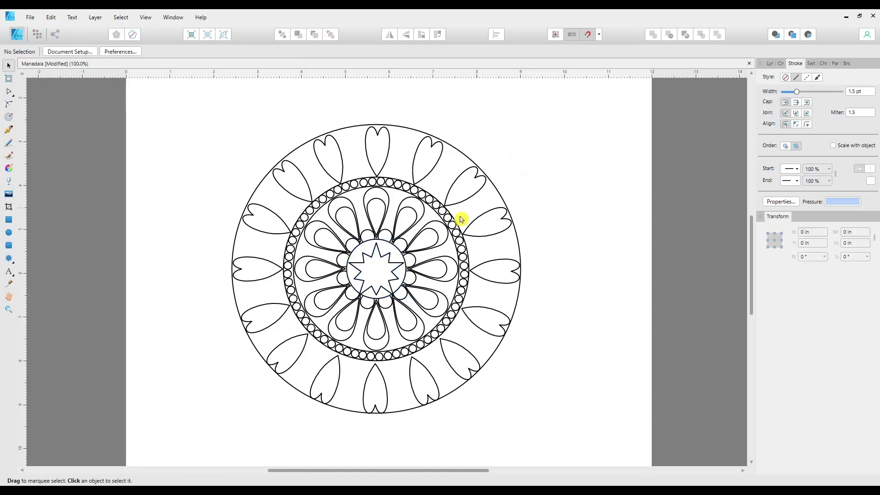
- Nudge the double star up to a Y position of about 5.24 in inside the centre circle
{"action": "left_click", "coordinate": [384, 258]}
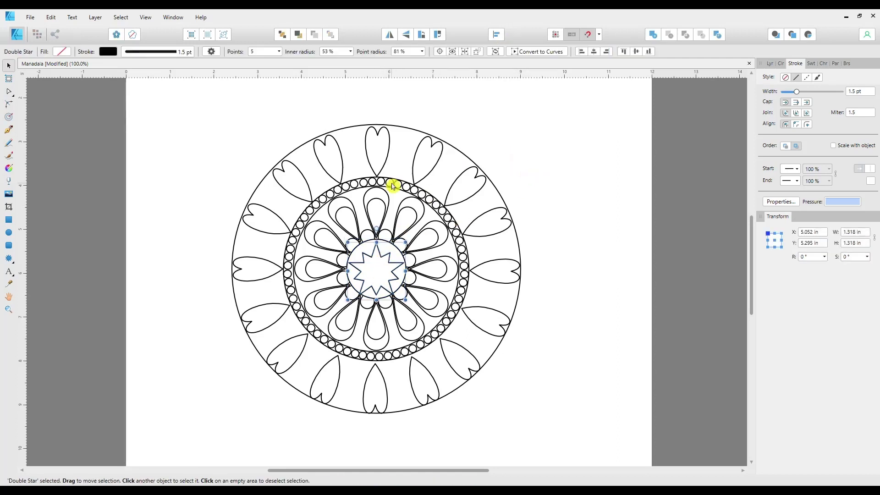
{"action": "key", "text": "Up"}
{"action": "key", "text": "Up"}
{"action": "key", "text": "Up"}
{"action": "key", "text": "Up"}
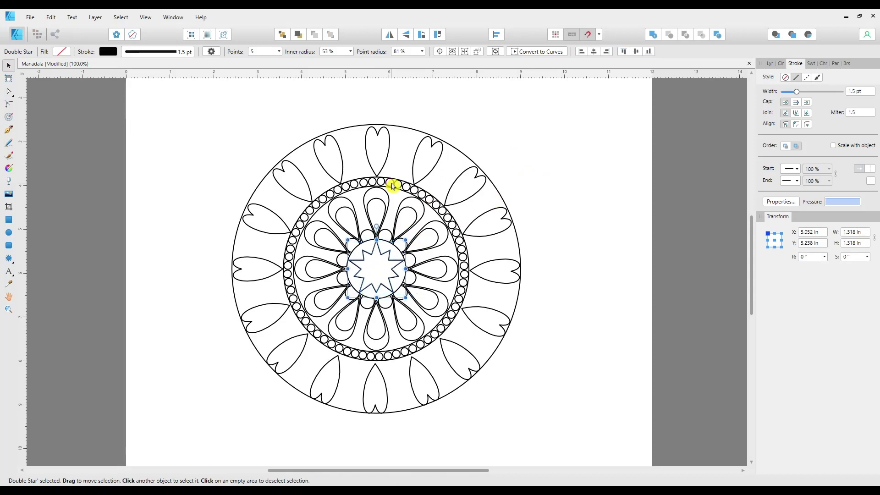
- Give the double star in the centre circle 7 points, an inner radius of 46% and a point radius of 99%
{"action": "left_click", "coordinate": [279, 51]}
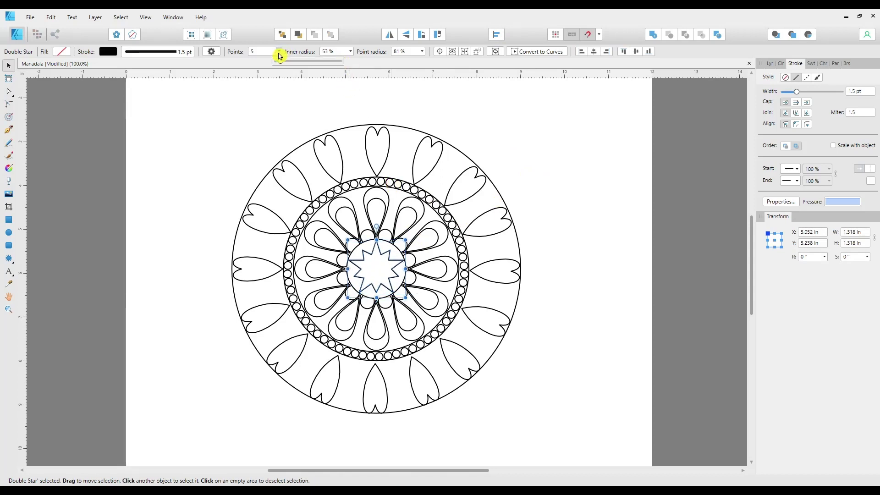
{"action": "left_click_drag", "start_coordinate": [282, 65], "coordinate": [284, 67]}
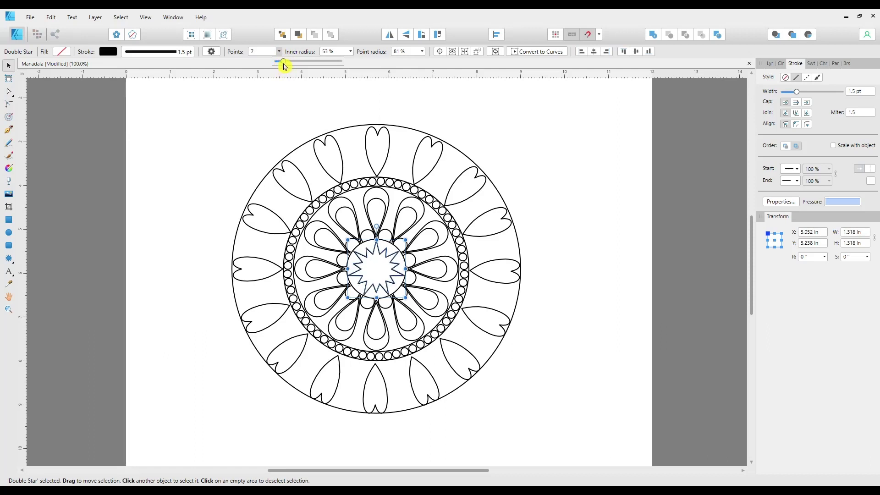
{"action": "left_click", "coordinate": [350, 54]}
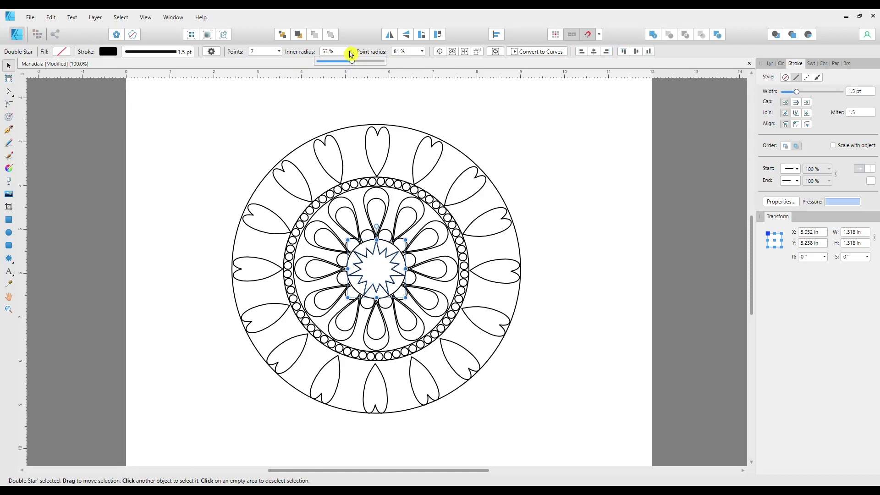
{"action": "left_click_drag", "start_coordinate": [354, 64], "coordinate": [350, 64]}
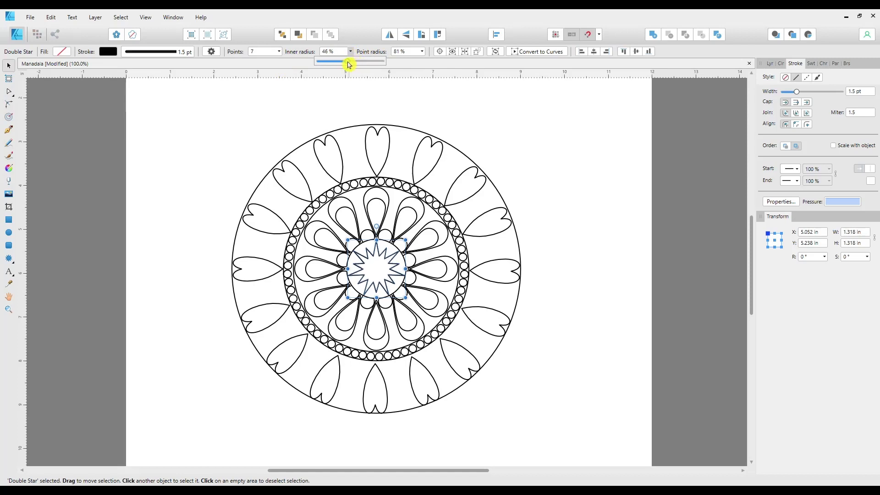
{"action": "left_click", "coordinate": [422, 54]}
{"action": "left_click", "coordinate": [422, 54]}
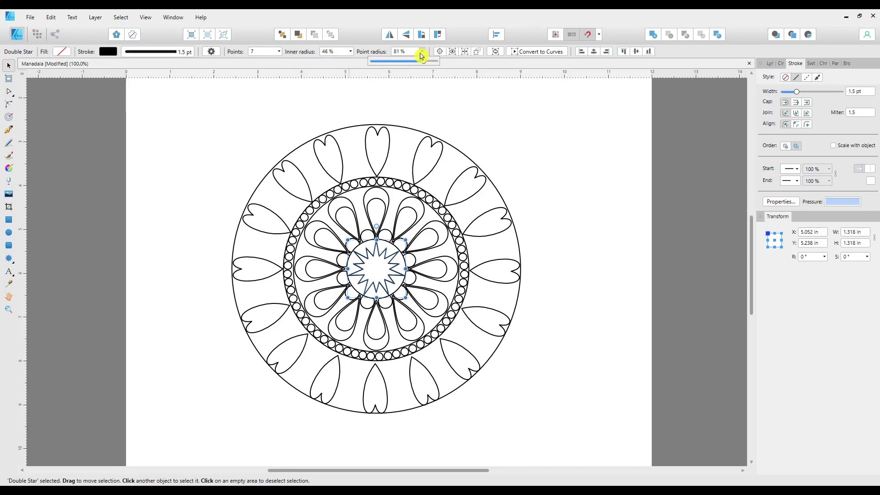
{"action": "mouse_move", "coordinate": [424, 63]}
{"action": "left_mouse_down"}
{"action": "mouse_move", "coordinate": [413, 63]}
{"action": "mouse_move", "coordinate": [437, 64]}
{"action": "left_mouse_up"}
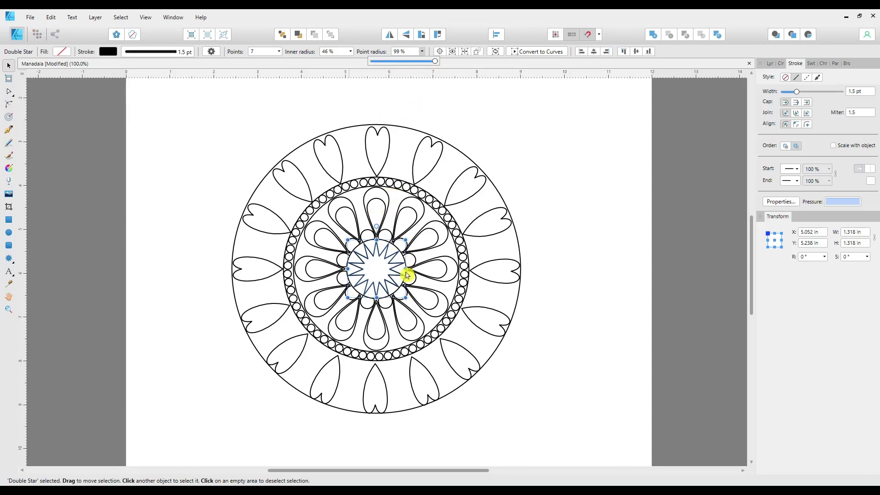
{"action": "left_click", "coordinate": [593, 241]}
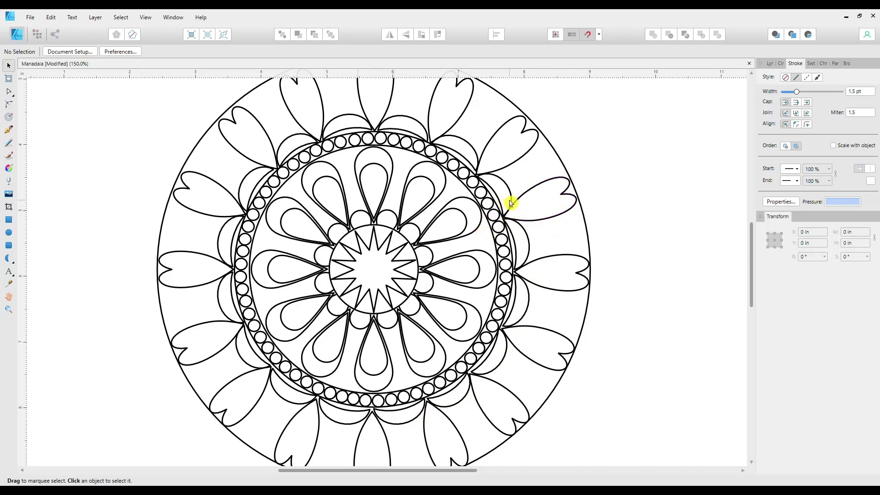
- Examine the whole mandala up close, from the centre star to the outer hearts and diamonds, and review the available shape tools
{"action": "key", "text": "ctrl+0"}
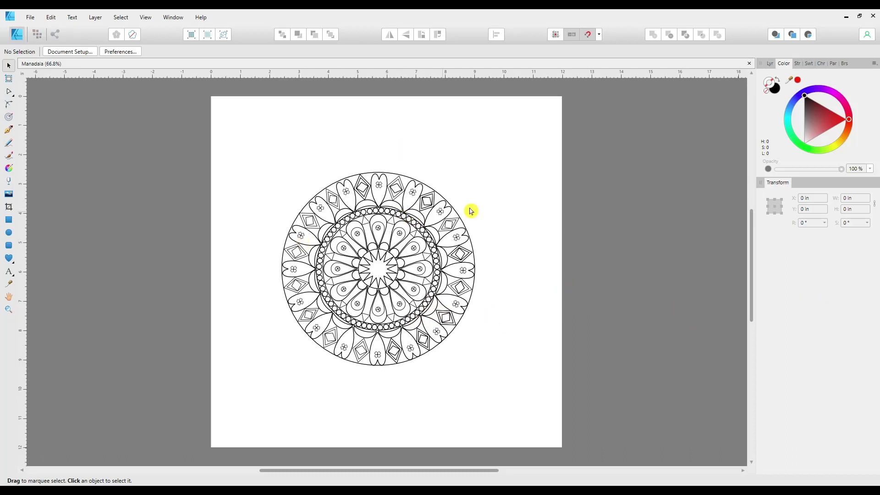
{"action": "key", "text": "ctrl+equal"}
{"action": "key", "text": "ctrl+equal"}
{"action": "key", "text": "ctrl+equal"}
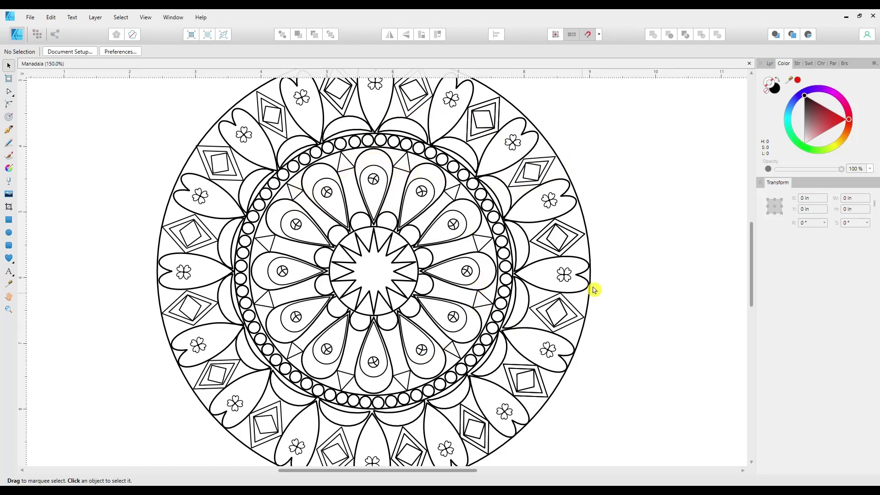
{"action": "left_click_drag", "start_coordinate": [754, 259], "coordinate": [753, 250]}
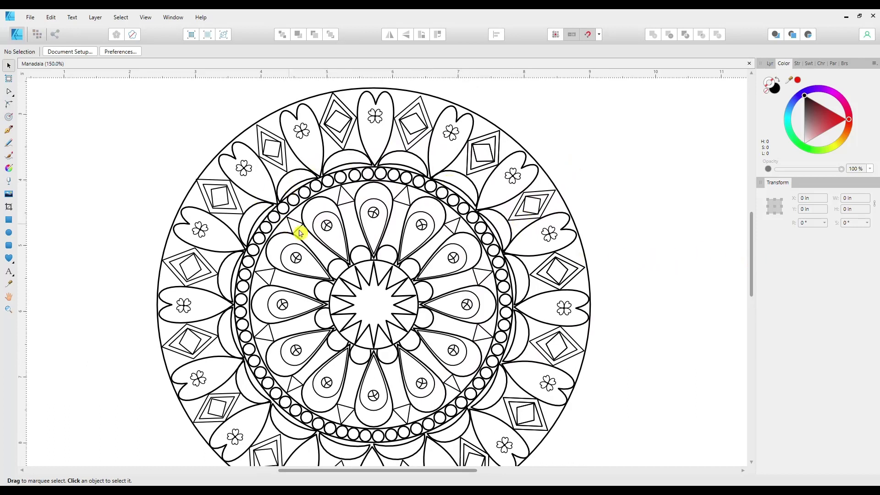
{"action": "left_click", "coordinate": [11, 262]}
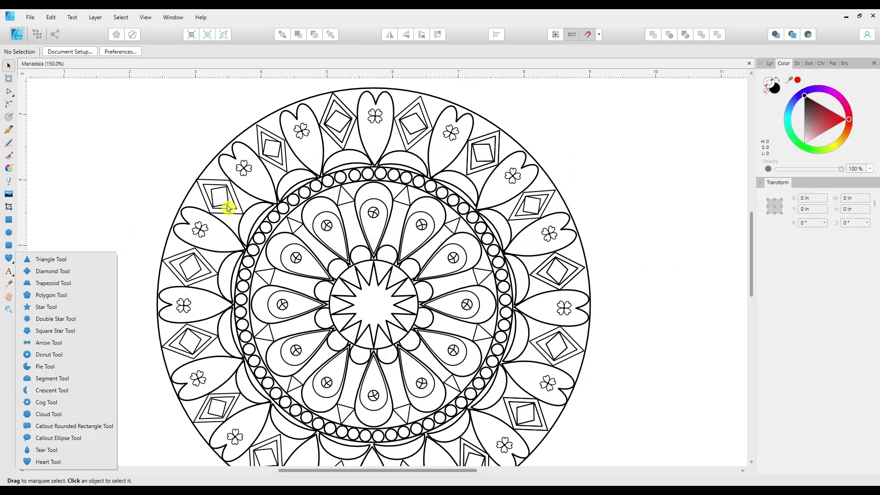
{"action": "left_click", "coordinate": [132, 210]}
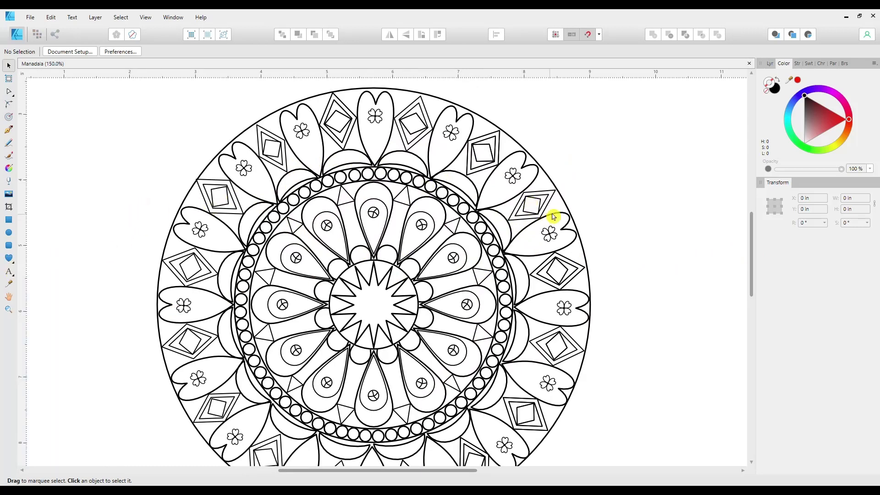
{"action": "mouse_move", "coordinate": [752, 244]}
{"action": "left_mouse_down"}
{"action": "mouse_move", "coordinate": [752, 270]}
{"action": "mouse_move", "coordinate": [753, 241]}
{"action": "mouse_move", "coordinate": [752, 254]}
{"action": "left_mouse_up"}
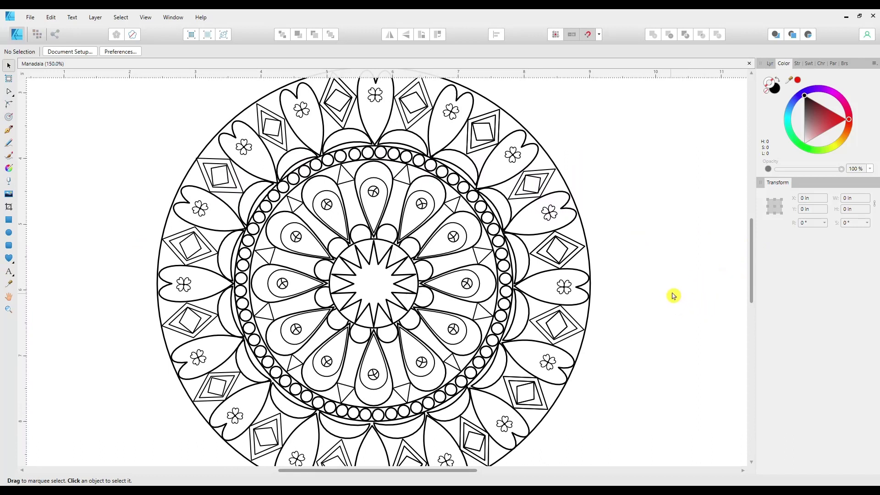
{"action": "left_click_drag", "start_coordinate": [756, 261], "coordinate": [754, 280]}
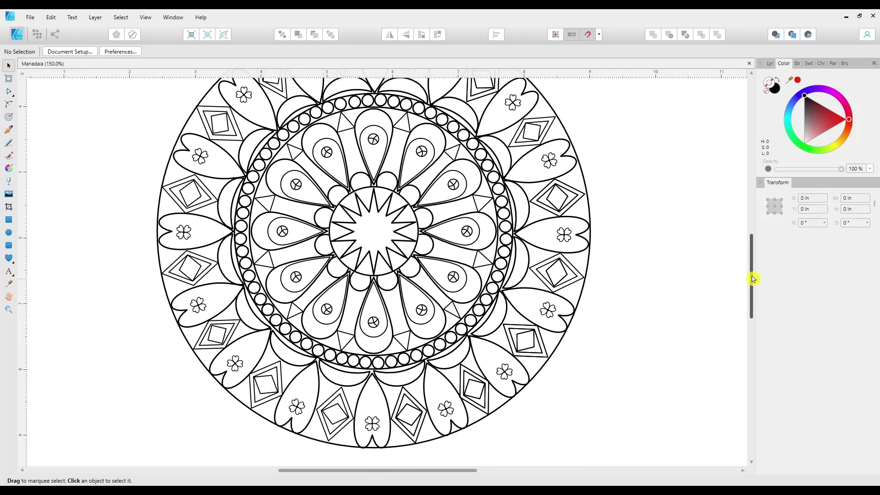
{"action": "mouse_move", "coordinate": [756, 300]}
{"action": "left_mouse_down"}
{"action": "mouse_move", "coordinate": [752, 326]}
{"action": "mouse_move", "coordinate": [754, 284]}
{"action": "left_mouse_up"}
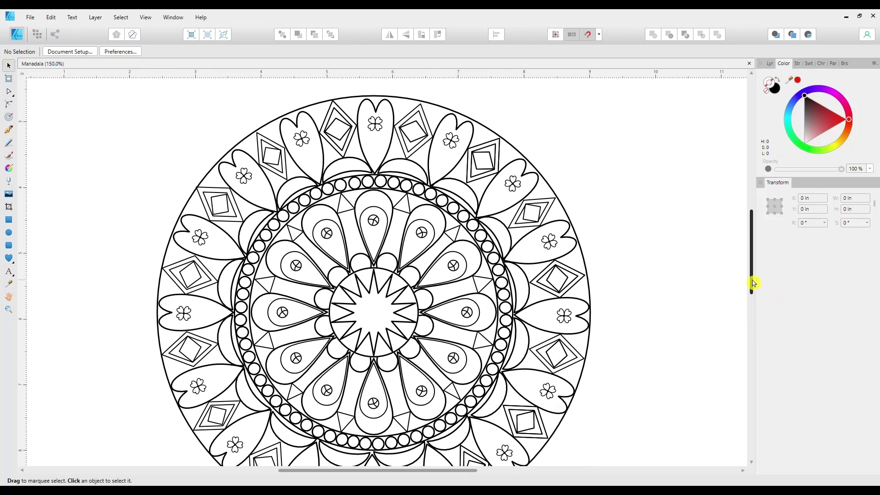
{"action": "left_click_drag", "start_coordinate": [754, 283], "coordinate": [753, 284]}
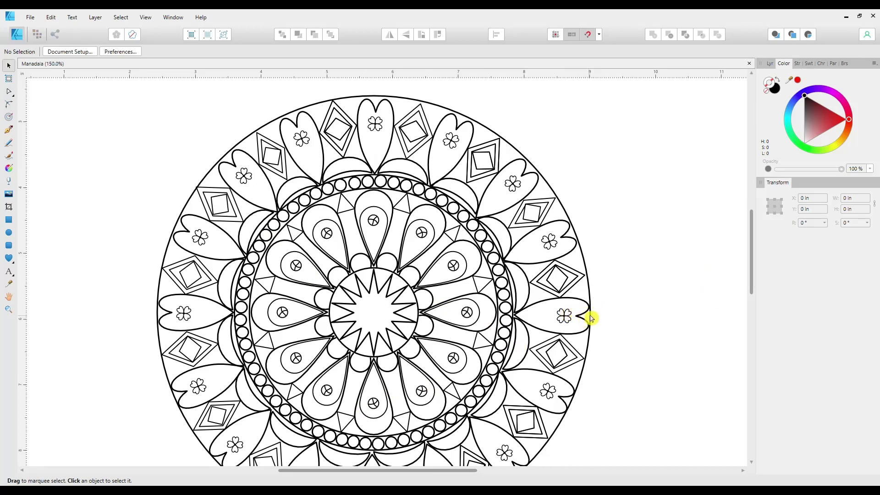
{"action": "left_click_drag", "start_coordinate": [749, 287], "coordinate": [751, 313]}
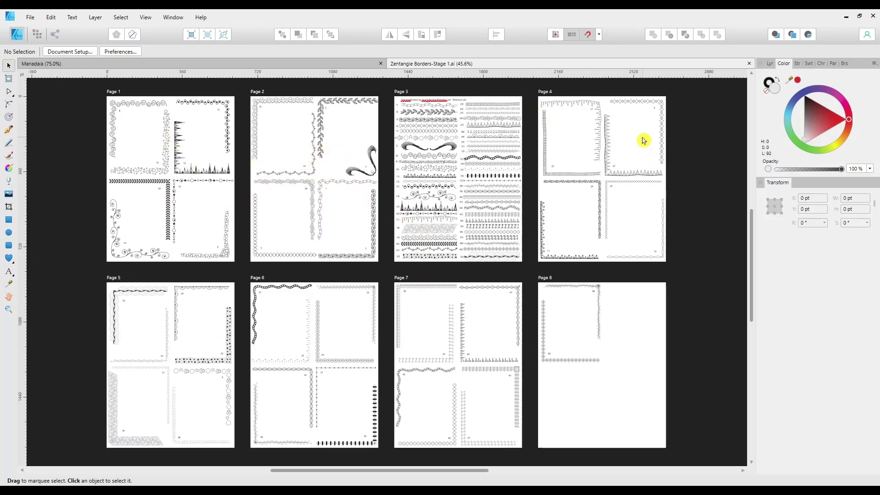
- Look through the border designs and the reference list on the pages of Zentangle Borders-Stage 1.ai at 100% zoom
{"action": "key", "text": "ctrl+1"}
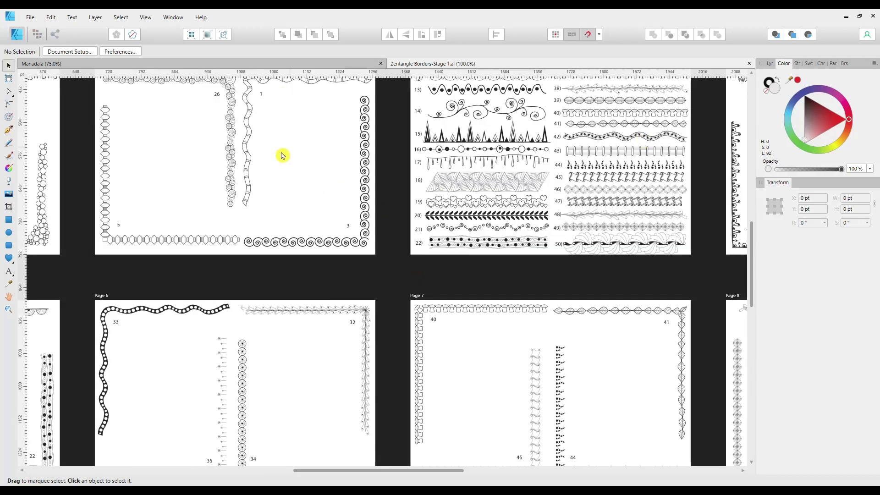
{"action": "left_click_drag", "start_coordinate": [189, 152], "coordinate": [529, 363]}
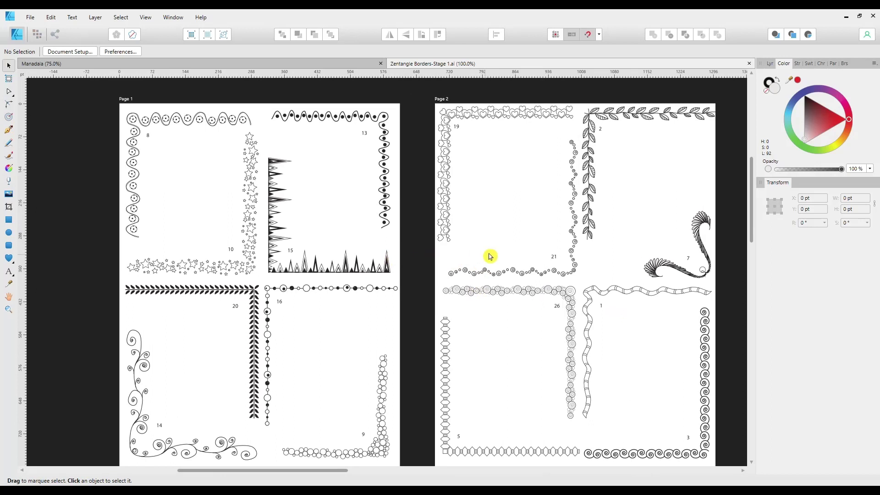
{"action": "scroll", "coordinate": [536, 204], "scroll_direction": "right", "scroll_amount": 8}
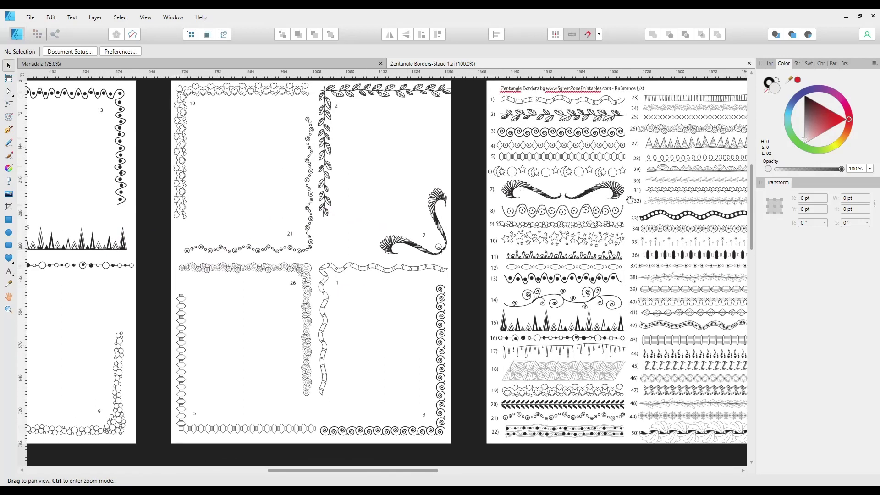
{"action": "scroll", "coordinate": [512, 215], "scroll_direction": "right", "scroll_amount": 3}
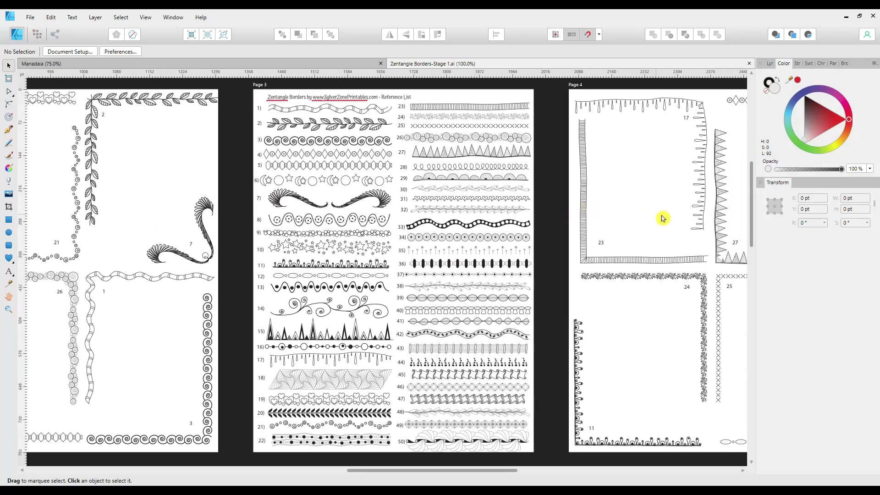
{"action": "left_click_drag", "start_coordinate": [673, 219], "coordinate": [454, 222]}
{"action": "left_click_drag", "start_coordinate": [433, 417], "coordinate": [440, 338]}
{"action": "left_click_drag", "start_coordinate": [402, 403], "coordinate": [489, 224]}
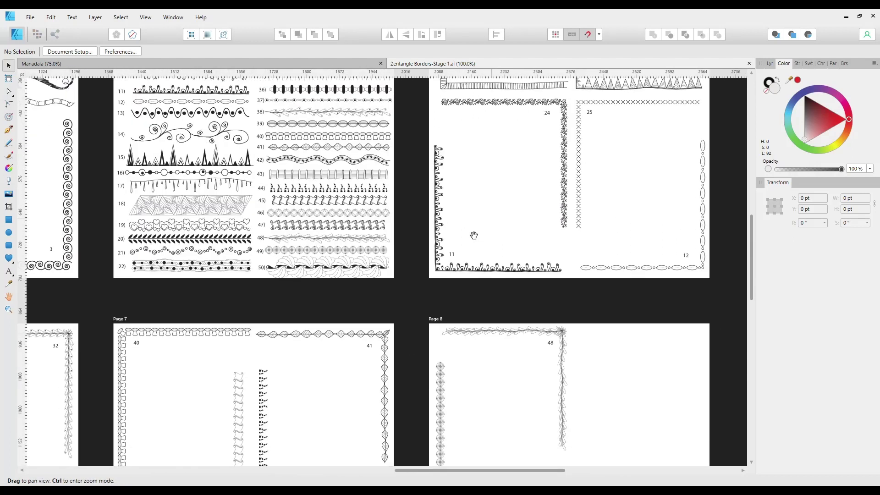
{"action": "left_click_drag", "start_coordinate": [382, 400], "coordinate": [388, 257]}
{"action": "left_click_drag", "start_coordinate": [205, 327], "coordinate": [405, 226]}
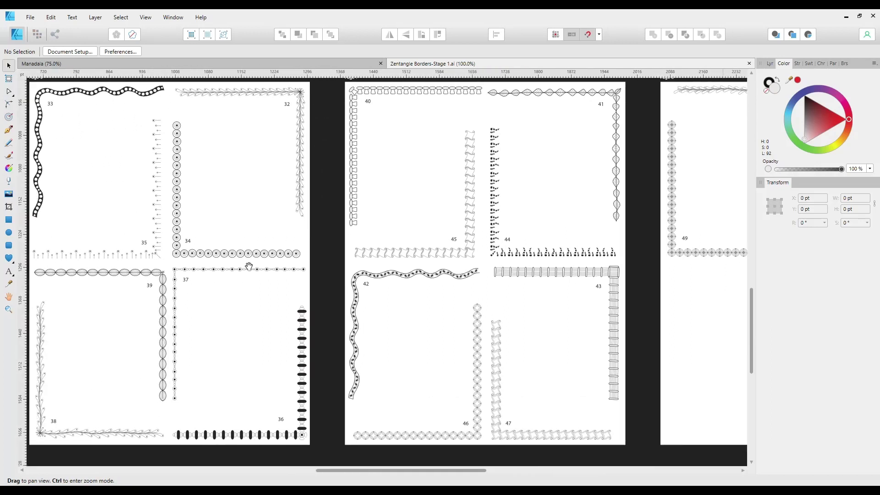
{"action": "left_click_drag", "start_coordinate": [249, 267], "coordinate": [411, 279]}
{"action": "left_click_drag", "start_coordinate": [345, 282], "coordinate": [473, 291]}
{"action": "left_click_drag", "start_coordinate": [231, 331], "coordinate": [397, 309]}
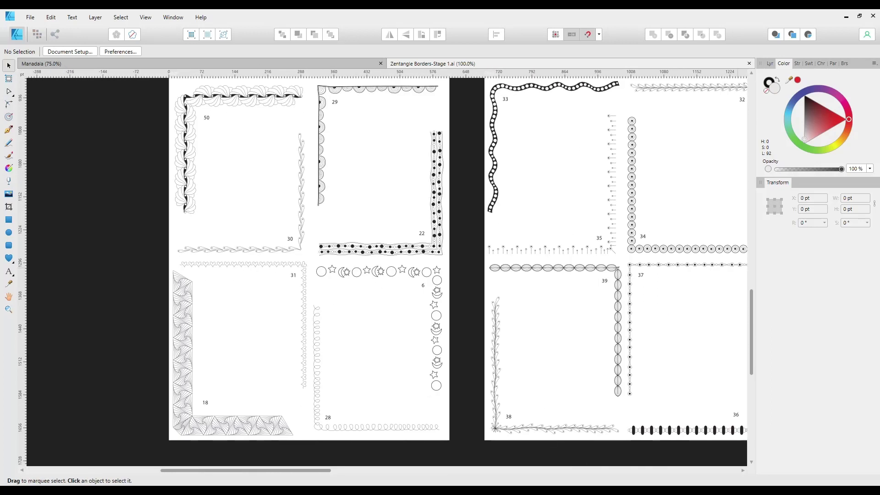